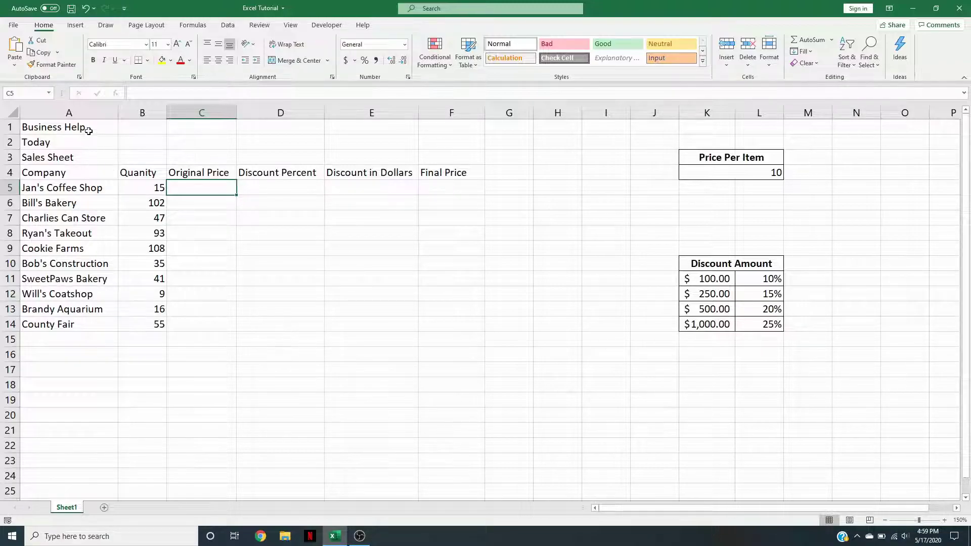
Step: Merge each of the three title rows across columns A to F and centre them
{"action": "left_click_drag", "start_coordinate": [89, 127], "coordinate": [431, 157]}
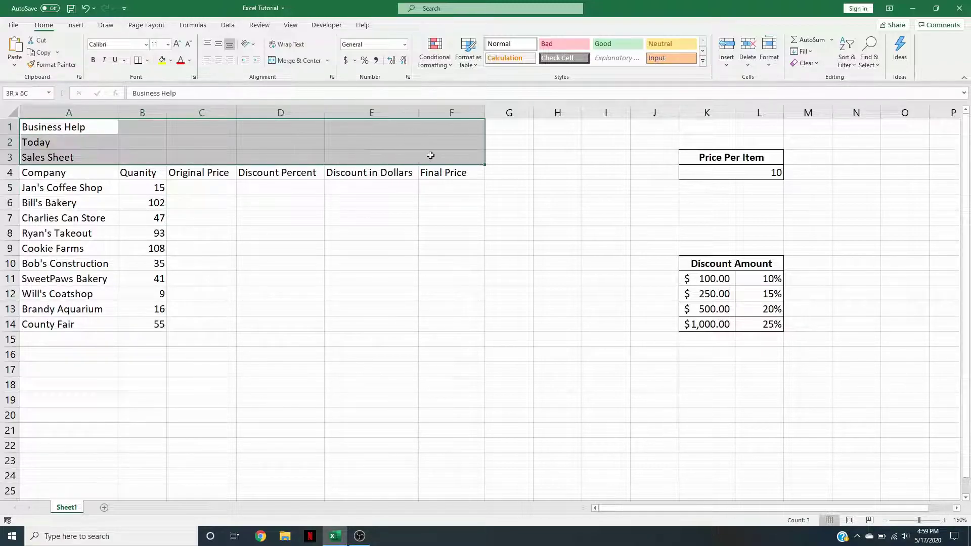
{"action": "left_click", "coordinate": [328, 61]}
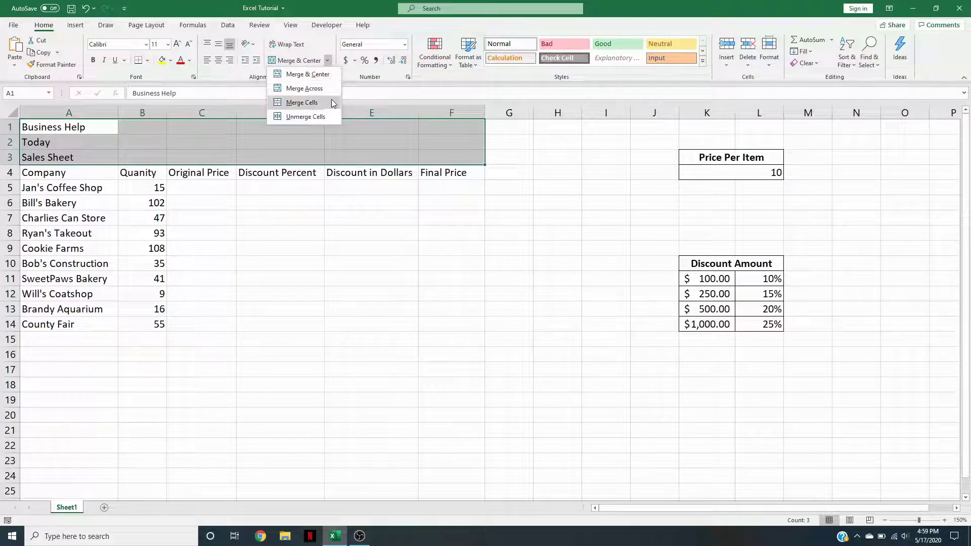
{"action": "left_click", "coordinate": [307, 104]}
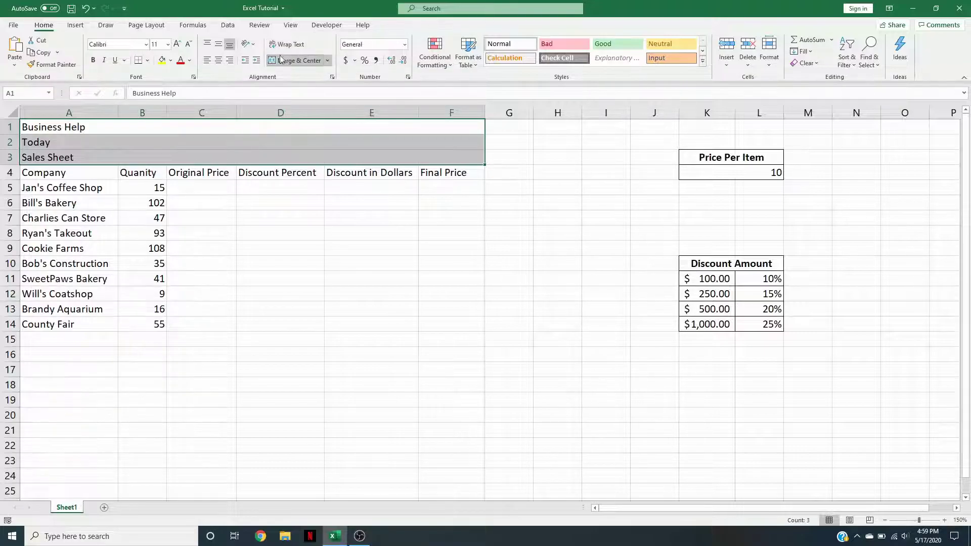
{"action": "left_click", "coordinate": [219, 61]}
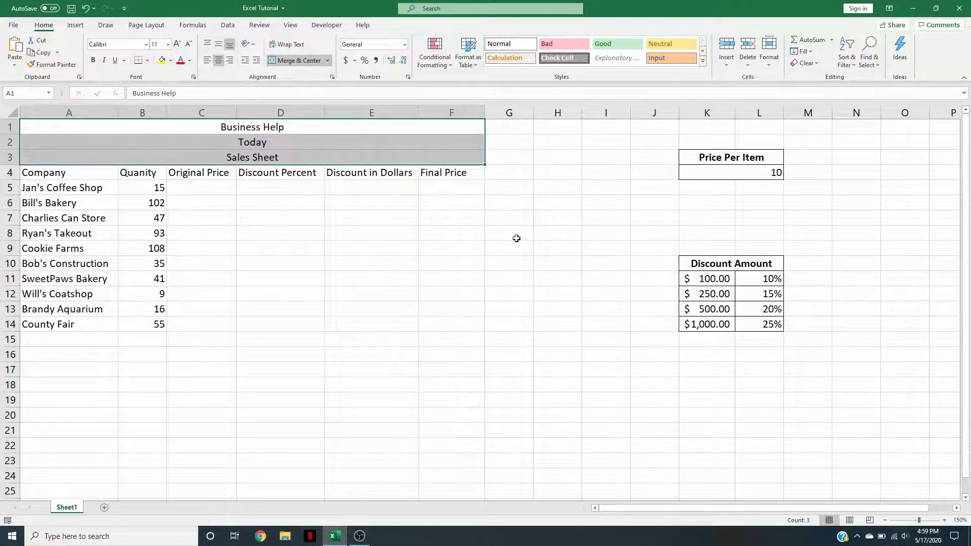
Step: Apply the Heading 4 cell style to the merged title rows
{"action": "left_click", "coordinate": [702, 61]}
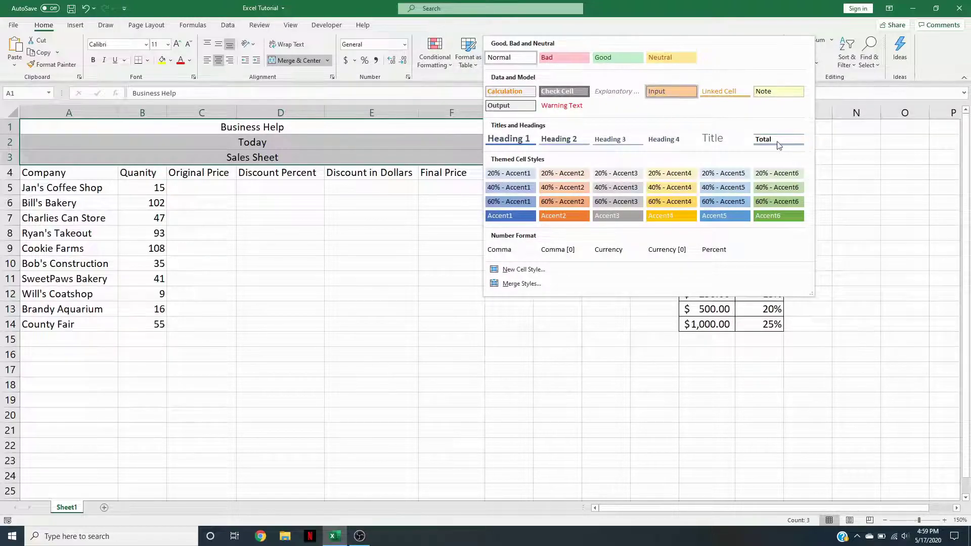
{"action": "left_click", "coordinate": [681, 137]}
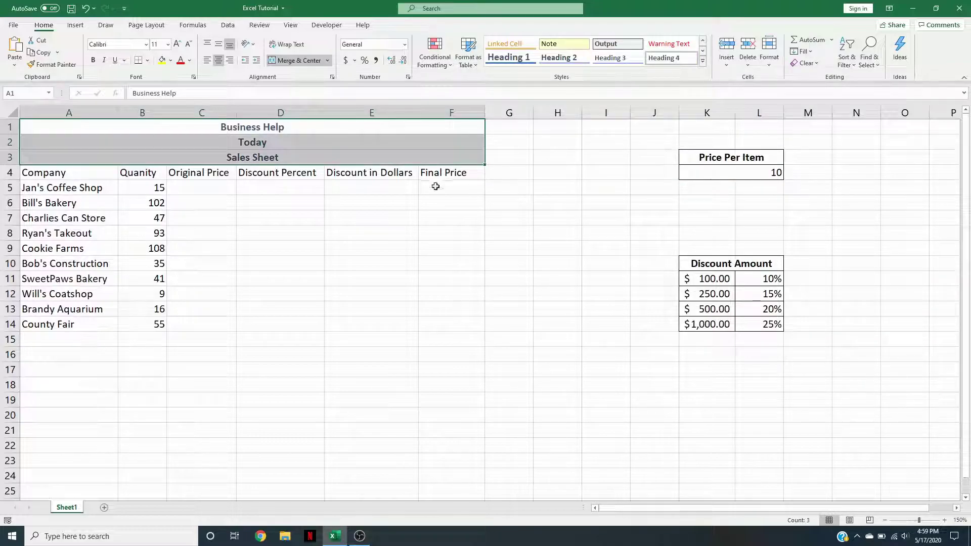
{"action": "left_click", "coordinate": [702, 63]}
{"action": "left_click", "coordinate": [687, 144]}
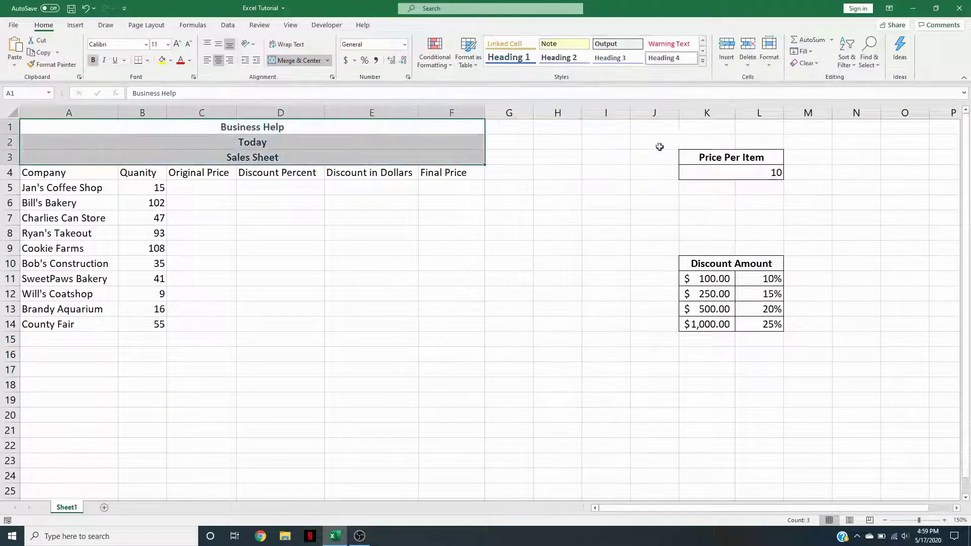
{"action": "left_click", "coordinate": [390, 282]}
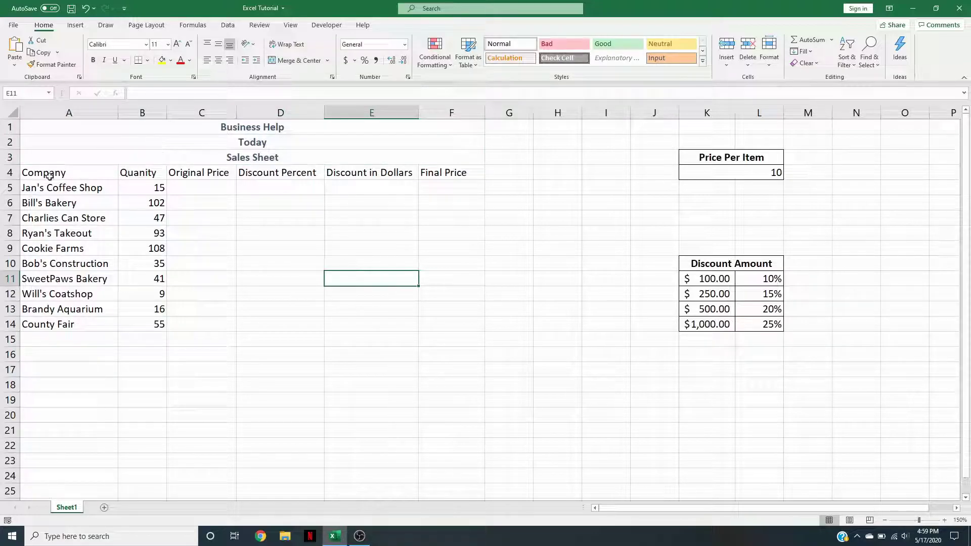
Step: Format A4:F14 as a table in a green light style, with headers
{"action": "left_click_drag", "start_coordinate": [49, 175], "coordinate": [440, 319]}
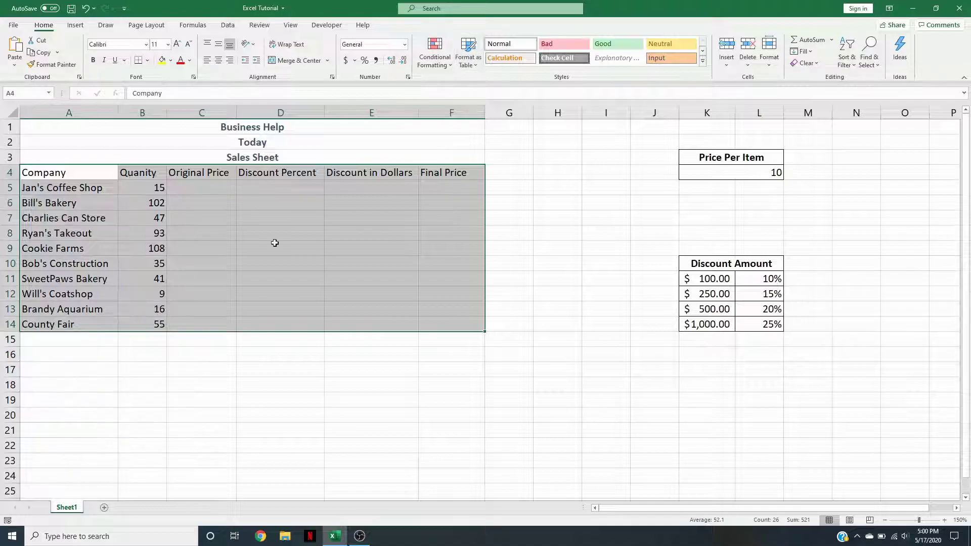
{"action": "left_click", "coordinate": [468, 55]}
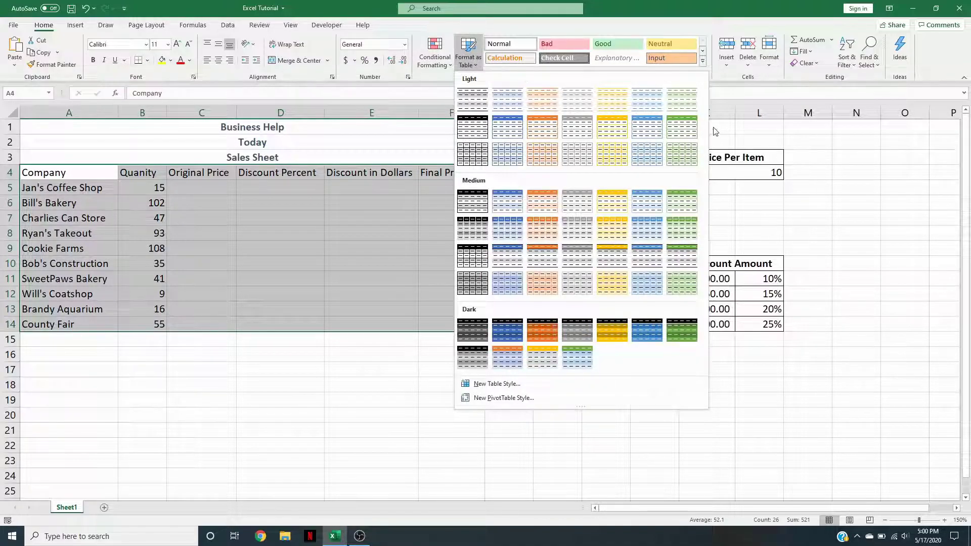
{"action": "left_click", "coordinate": [685, 123]}
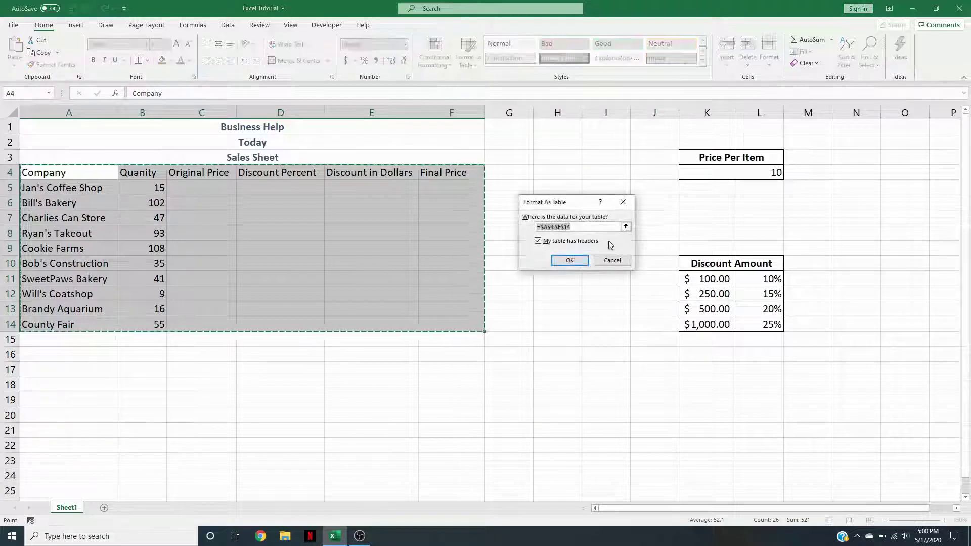
{"action": "left_click", "coordinate": [580, 260]}
{"action": "left_click", "coordinate": [575, 236]}
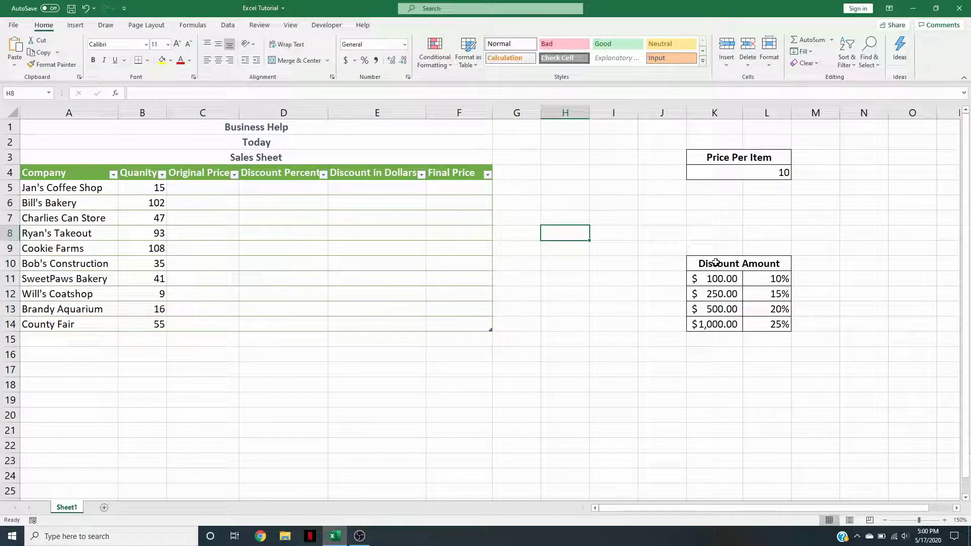
Step: Format the discount range K10:L14 as a green table with headers
{"action": "left_click_drag", "start_coordinate": [715, 263], "coordinate": [772, 322]}
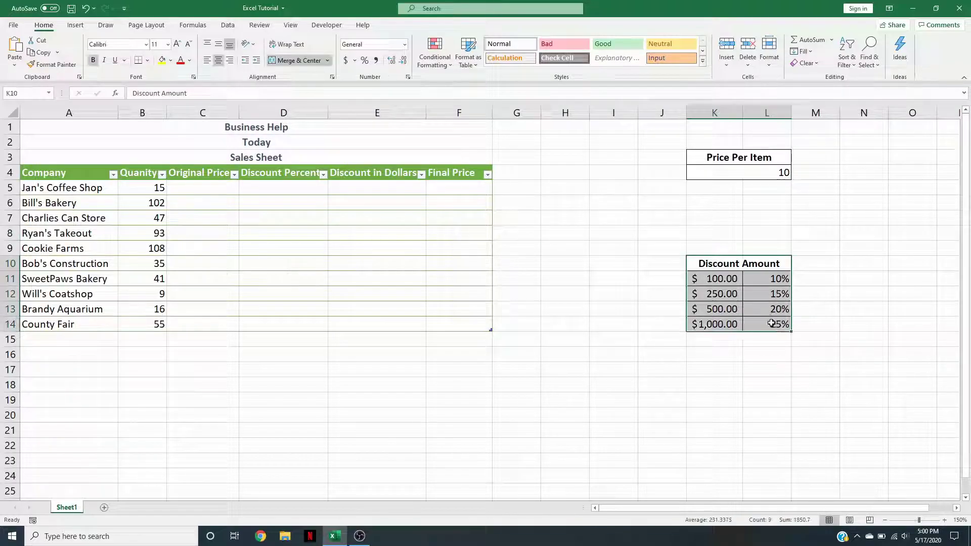
{"action": "left_click", "coordinate": [468, 57]}
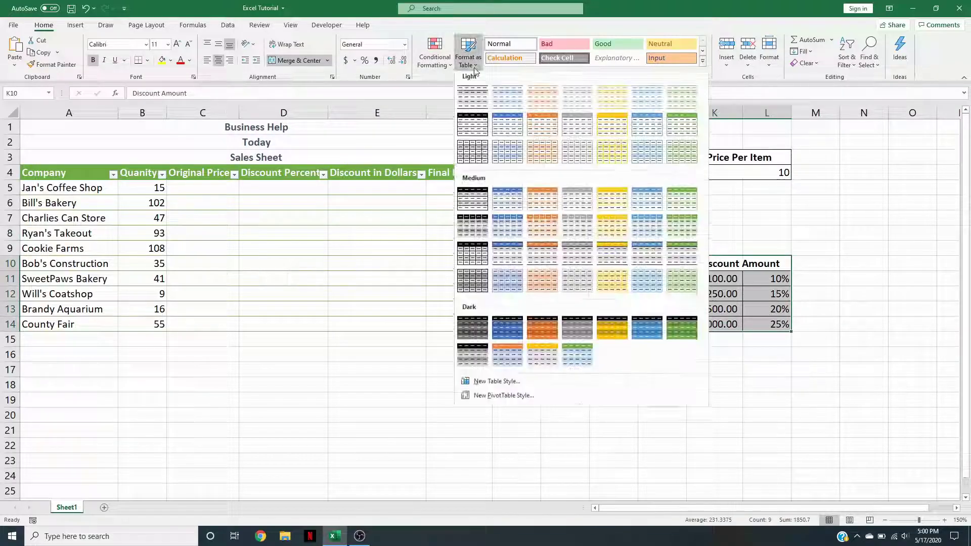
{"action": "left_click", "coordinate": [682, 130]}
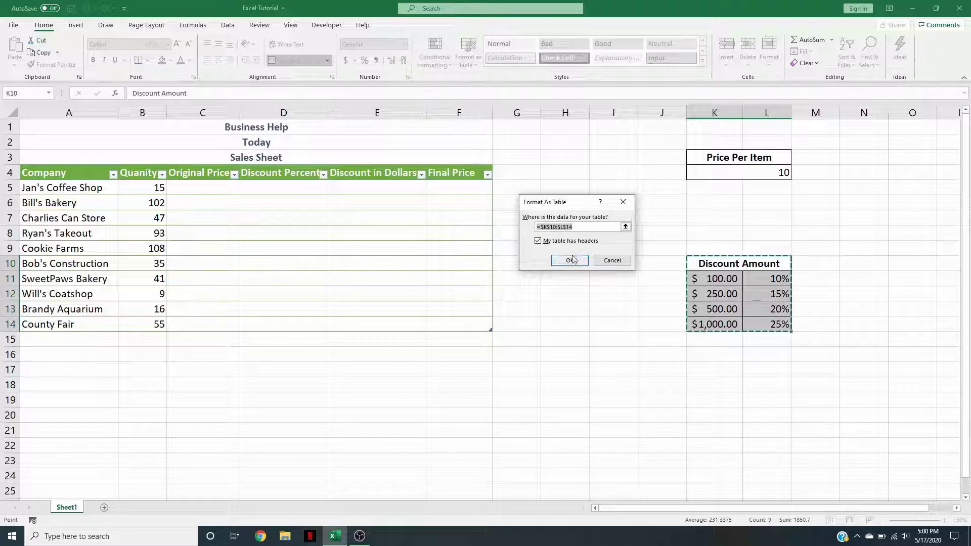
{"action": "left_click", "coordinate": [569, 261]}
{"action": "left_click", "coordinate": [641, 365]}
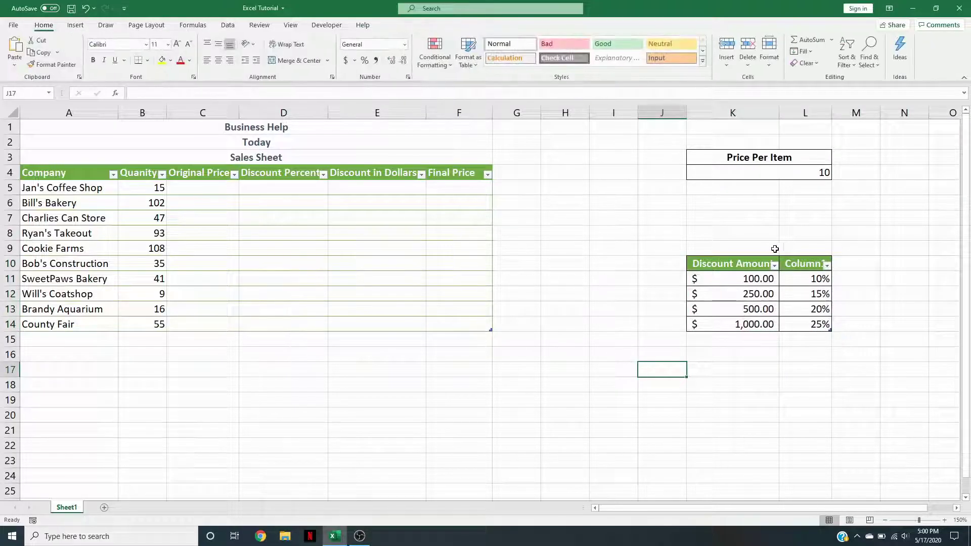
Step: Edit the L10 header cell and confirm it, leaving it as Column1
{"action": "double_click", "coordinate": [815, 262]}
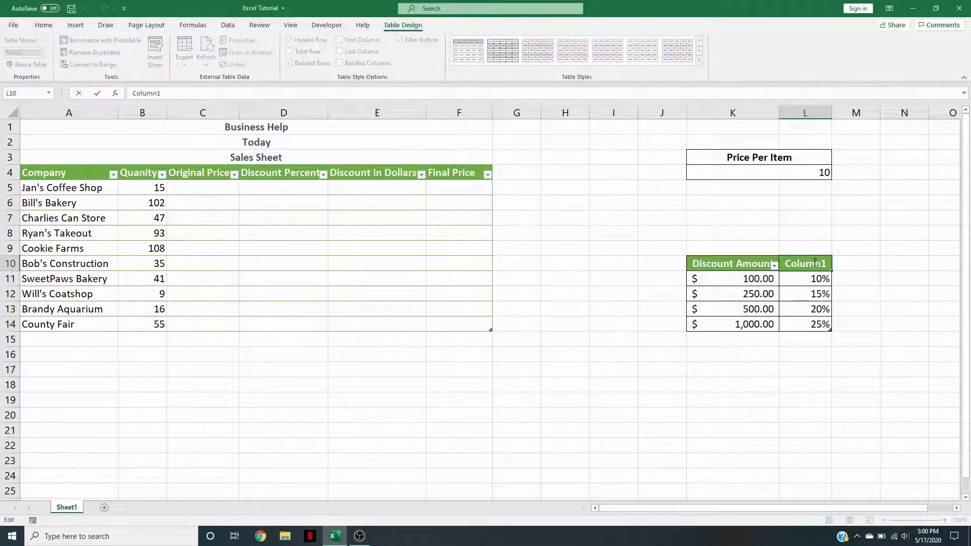
{"action": "left_click_drag", "start_coordinate": [822, 263], "coordinate": [787, 262]}
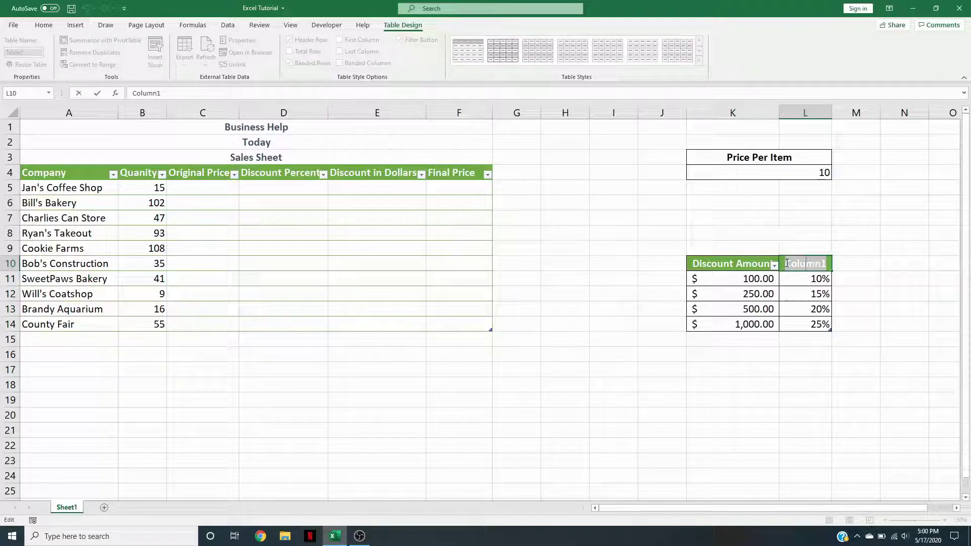
{"action": "key", "text": "Return"}
{"action": "left_click", "coordinate": [808, 394]}
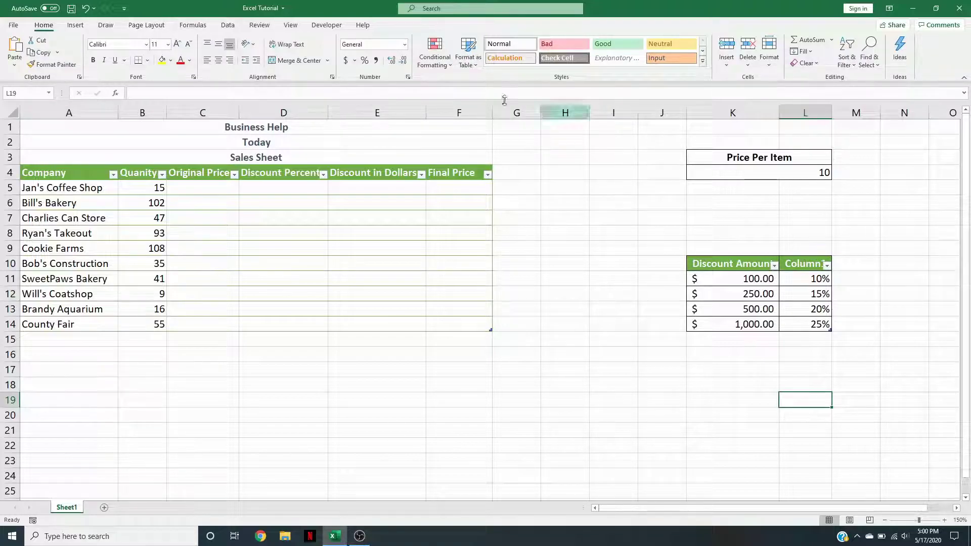
Step: Apply the Facet workbook theme from Page Layout > Themes
{"action": "left_click", "coordinate": [144, 25]}
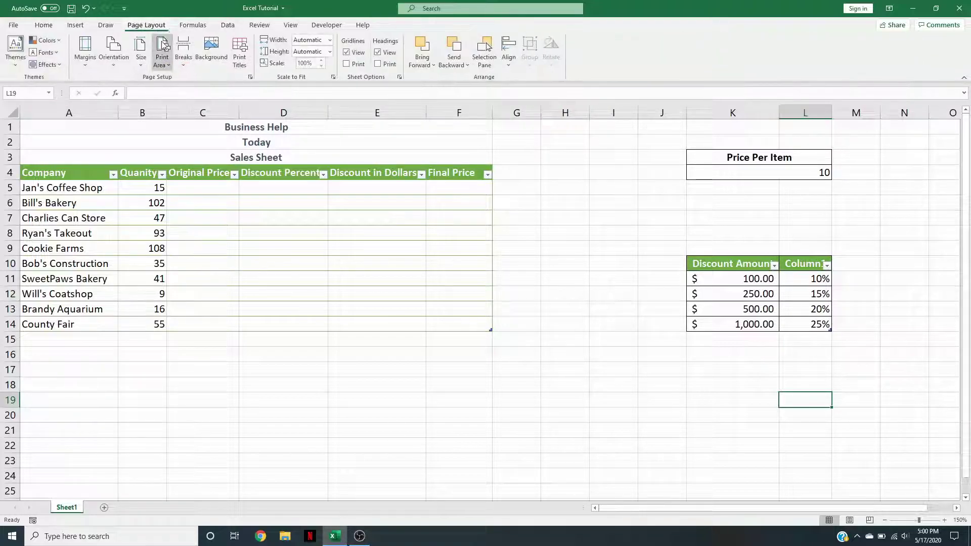
{"action": "left_click", "coordinate": [25, 66]}
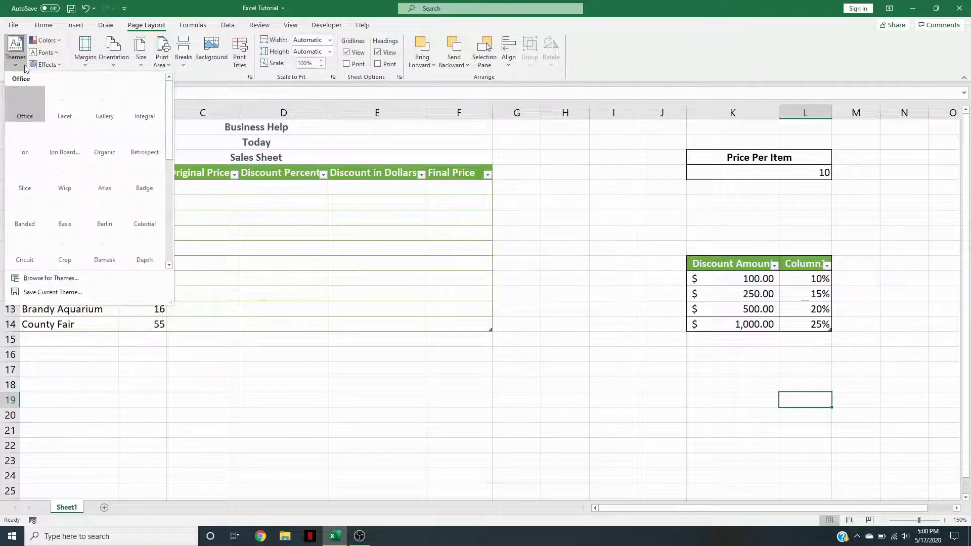
{"action": "left_click", "coordinate": [68, 111]}
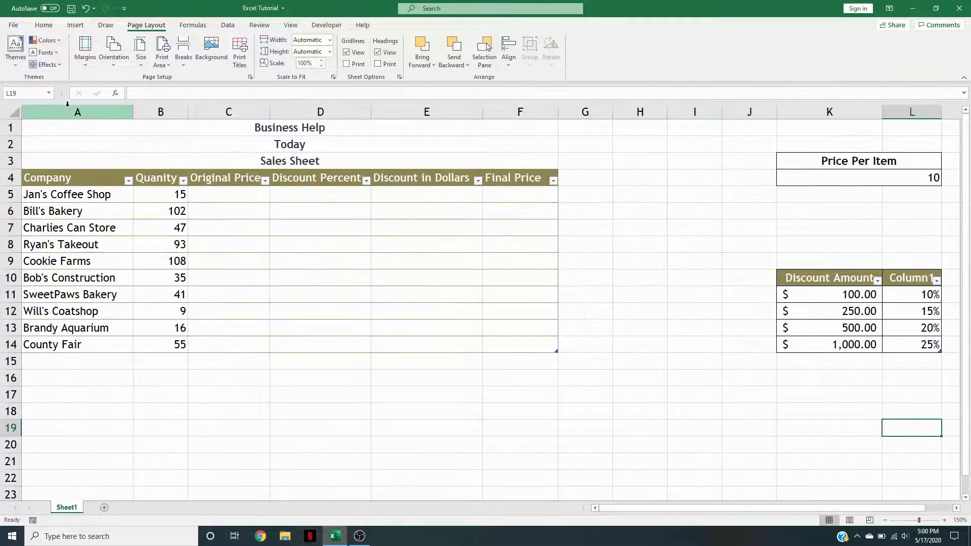
{"action": "left_click", "coordinate": [438, 455]}
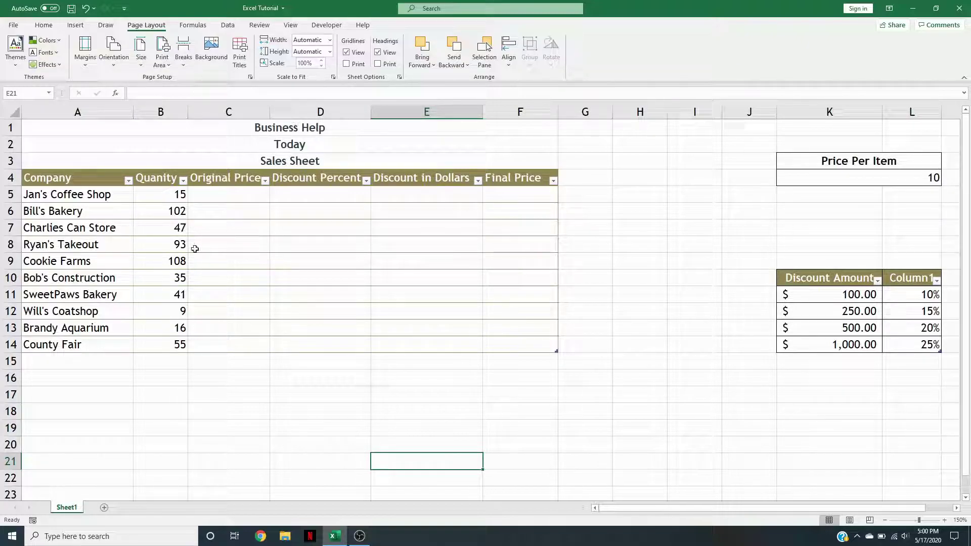
Step: Give the Price Per Item in K4 Accounting format, showing $ 10.00
{"action": "left_click", "coordinate": [926, 173]}
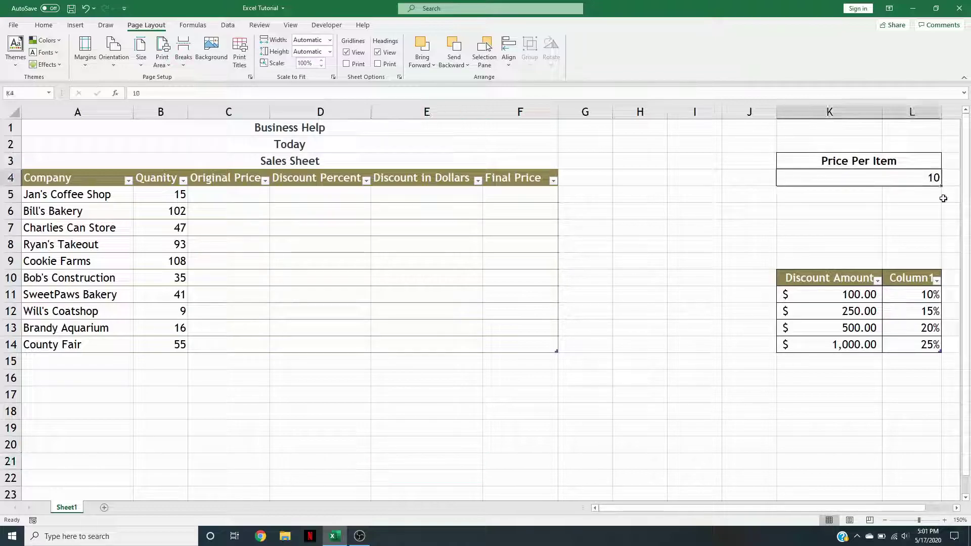
{"action": "left_click", "coordinate": [49, 26]}
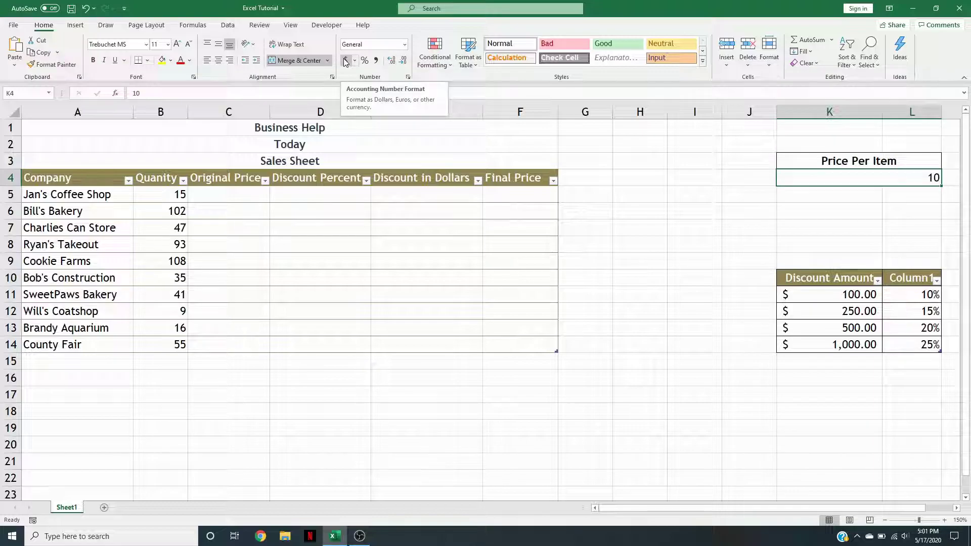
{"action": "left_click", "coordinate": [346, 61]}
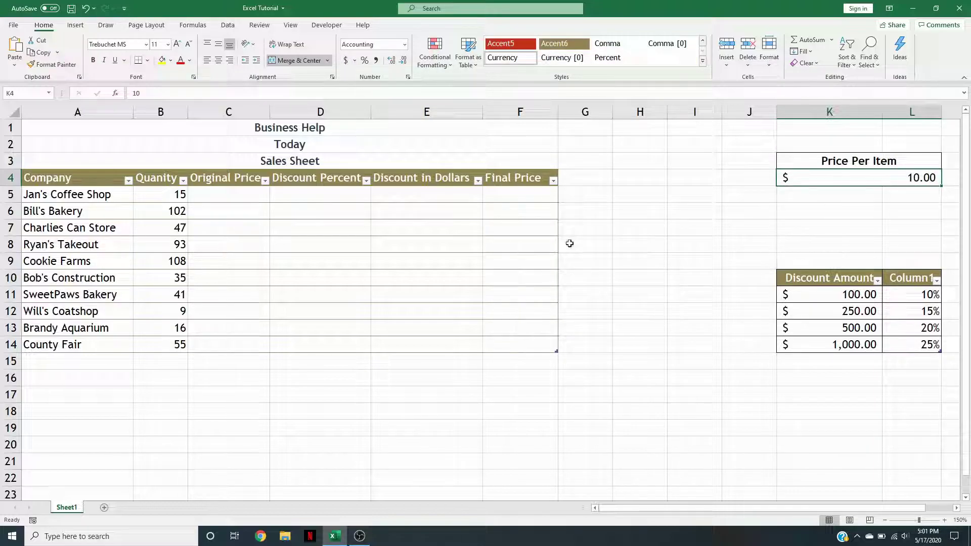
{"action": "left_click", "coordinate": [260, 196]}
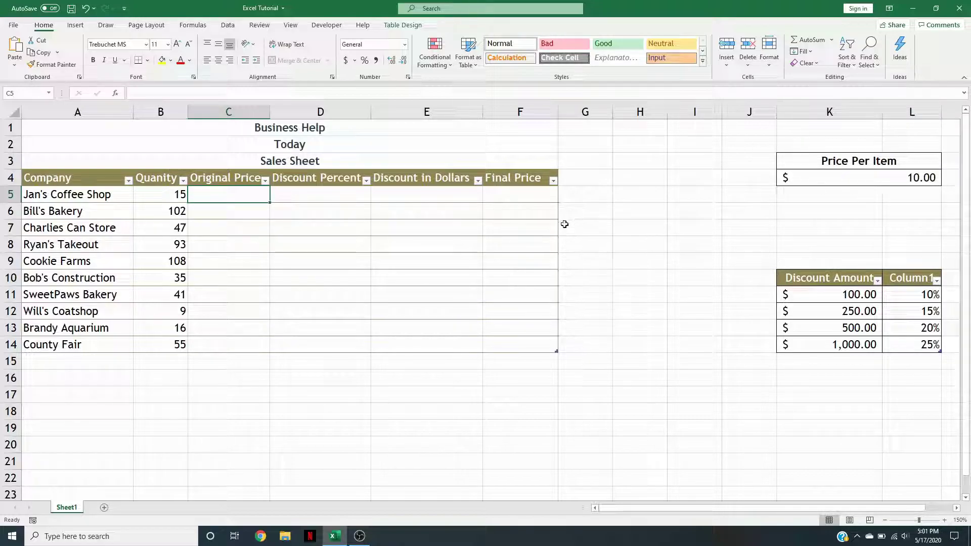
{"action": "type", "text": "="}
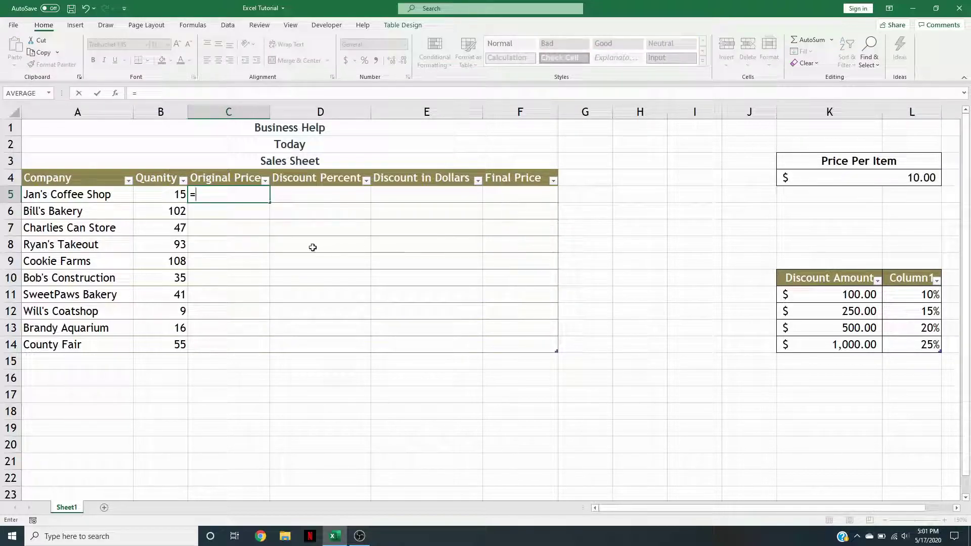
{"action": "left_click", "coordinate": [159, 194]}
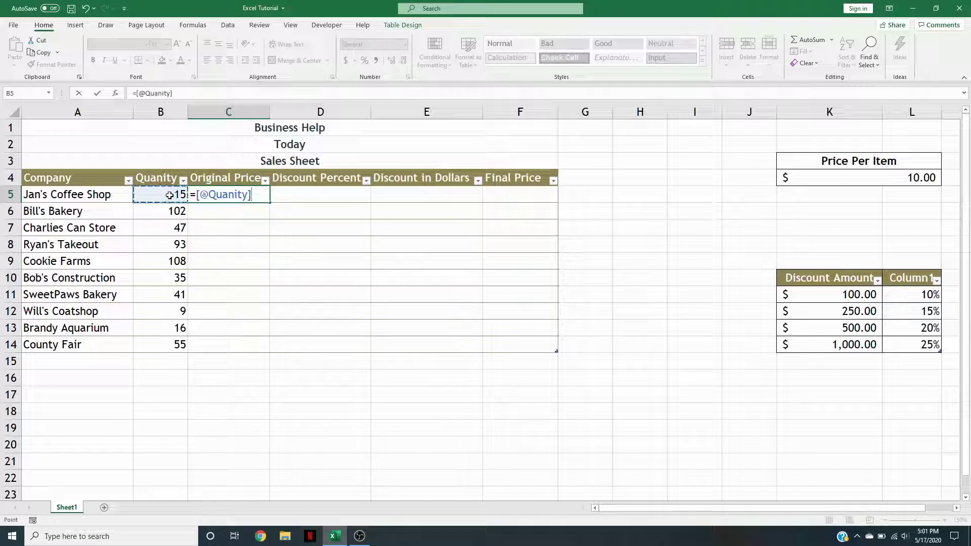
{"action": "type", "text": "*"}
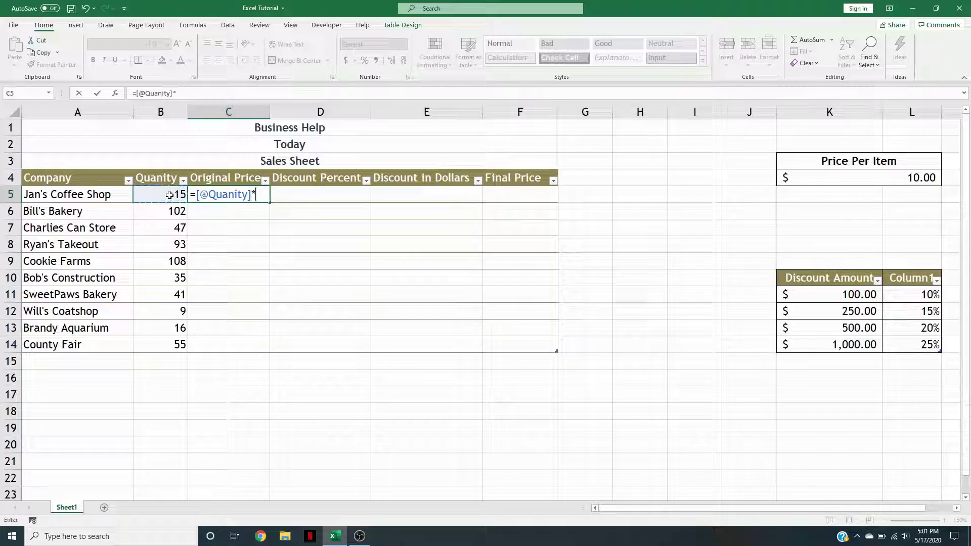
{"action": "left_click", "coordinate": [910, 177]}
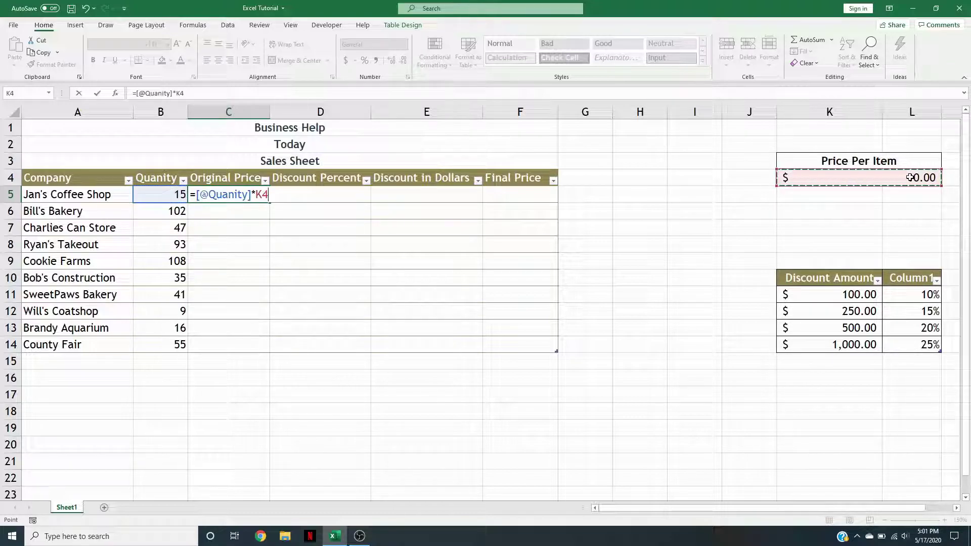
{"action": "key", "text": "Return"}
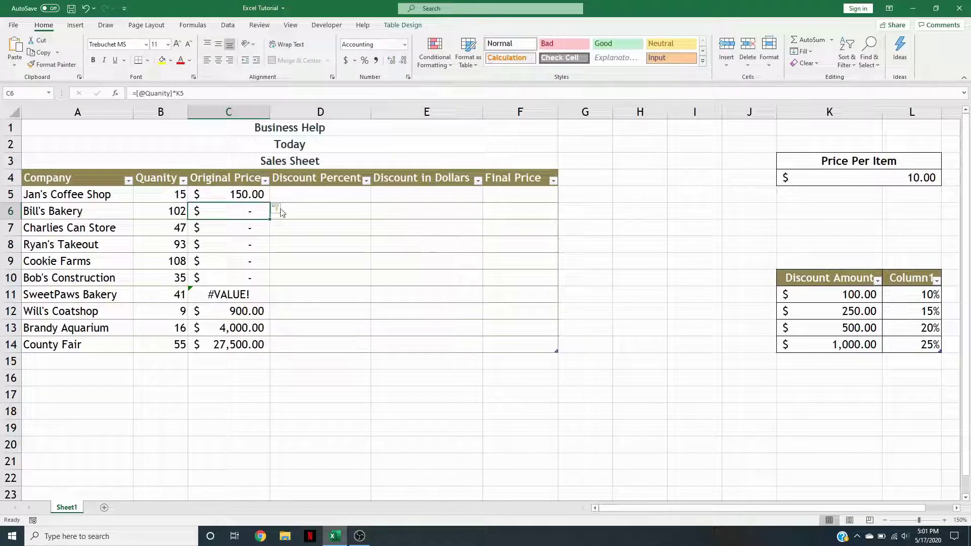
{"action": "left_click", "coordinate": [258, 194]}
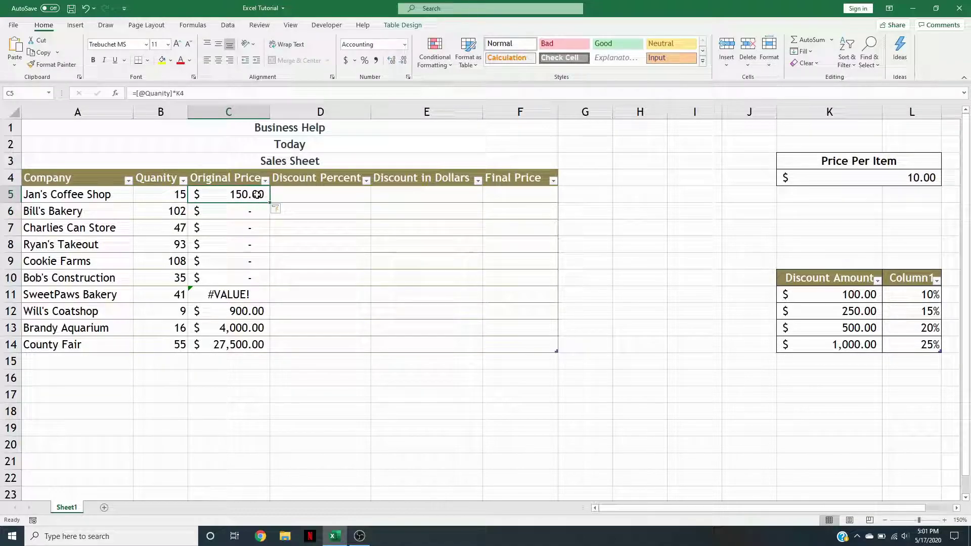
{"action": "double_click", "coordinate": [258, 194]}
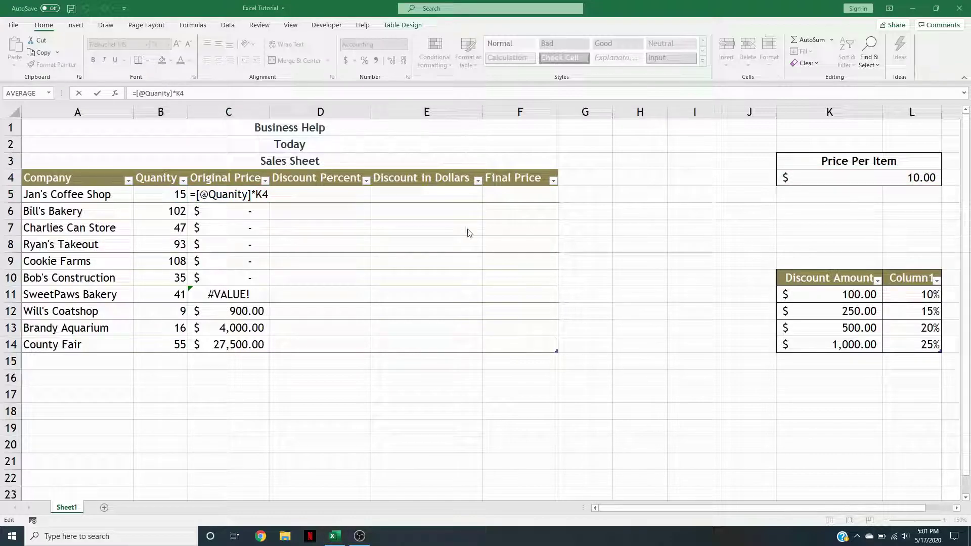
{"action": "left_click", "coordinate": [258, 198]}
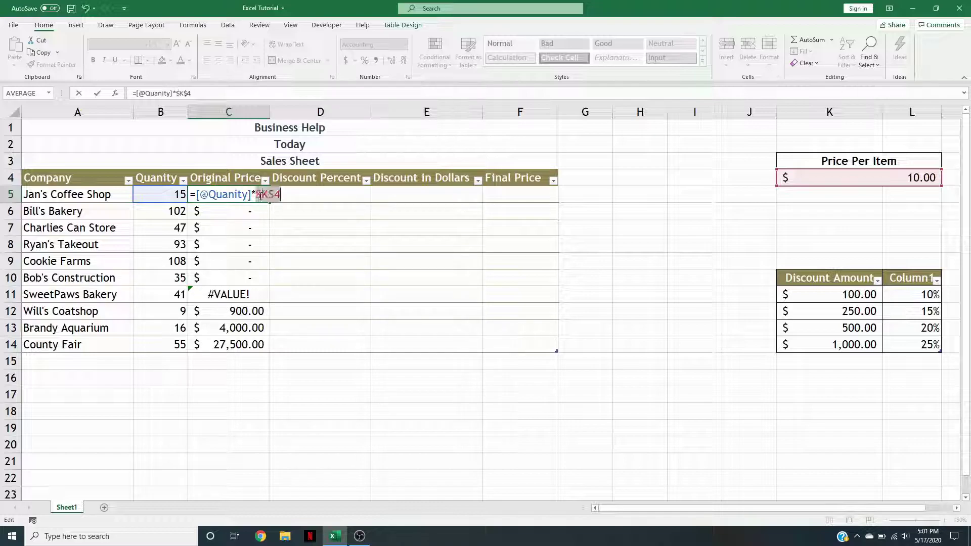
{"action": "key", "text": "Return"}
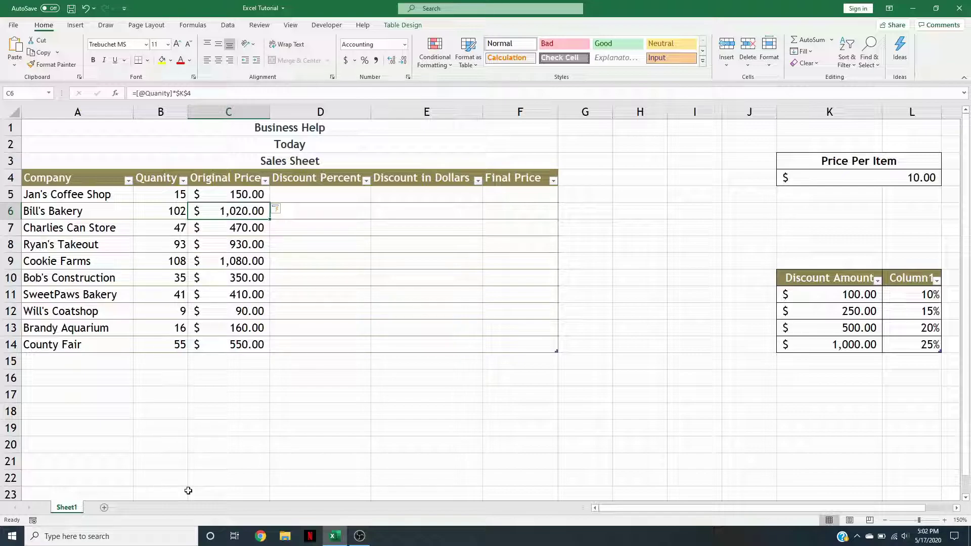
{"action": "left_click", "coordinate": [276, 440]}
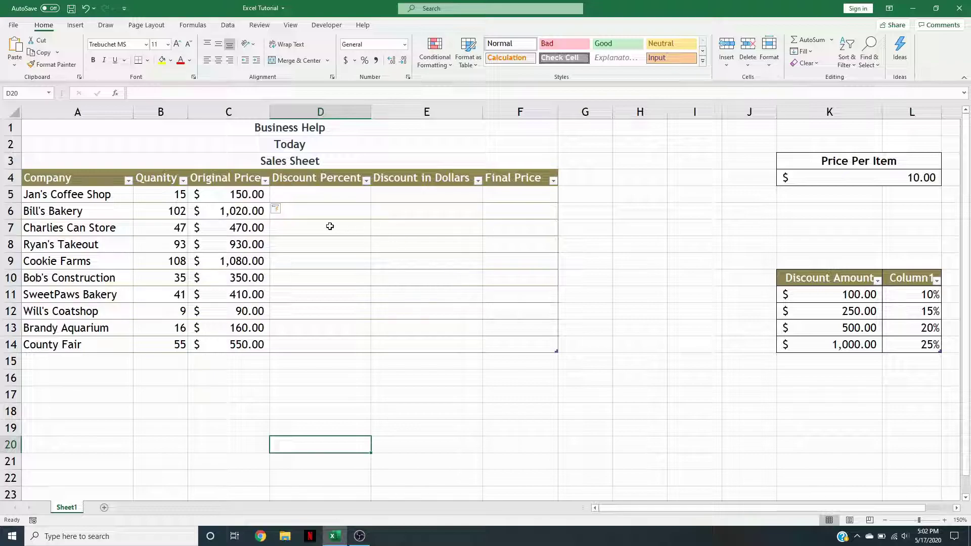
Step: Select D5 and find VLOOKUP in the Formulas > Lookup & Reference list
{"action": "left_click", "coordinate": [324, 197]}
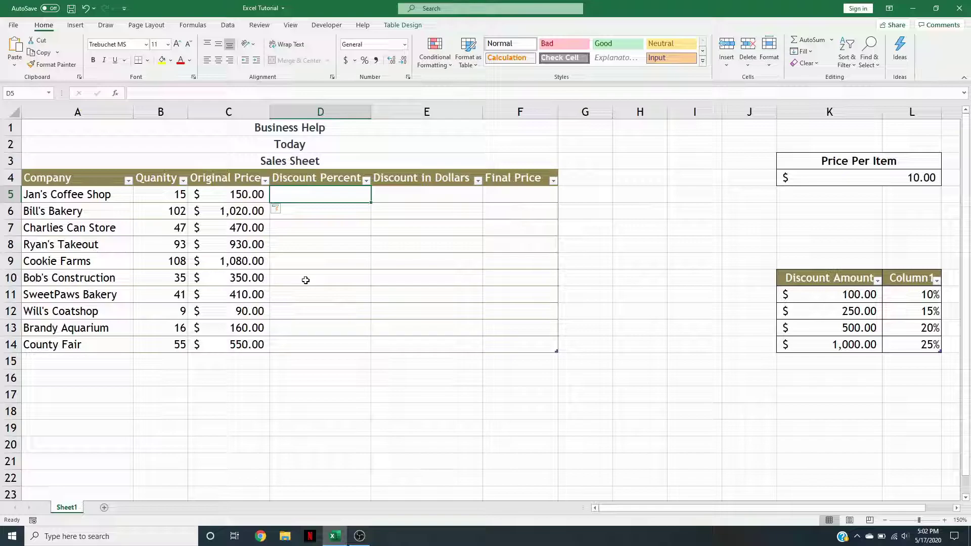
{"action": "left_click", "coordinate": [196, 25]}
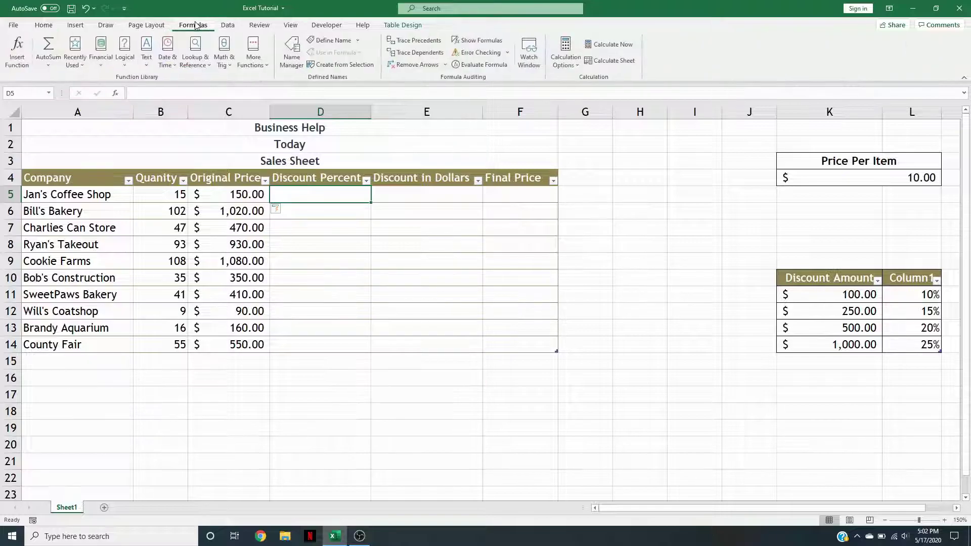
{"action": "left_click", "coordinate": [207, 68]}
{"action": "scroll", "coordinate": [229, 331], "scroll_direction": "down", "scroll_amount": 1}
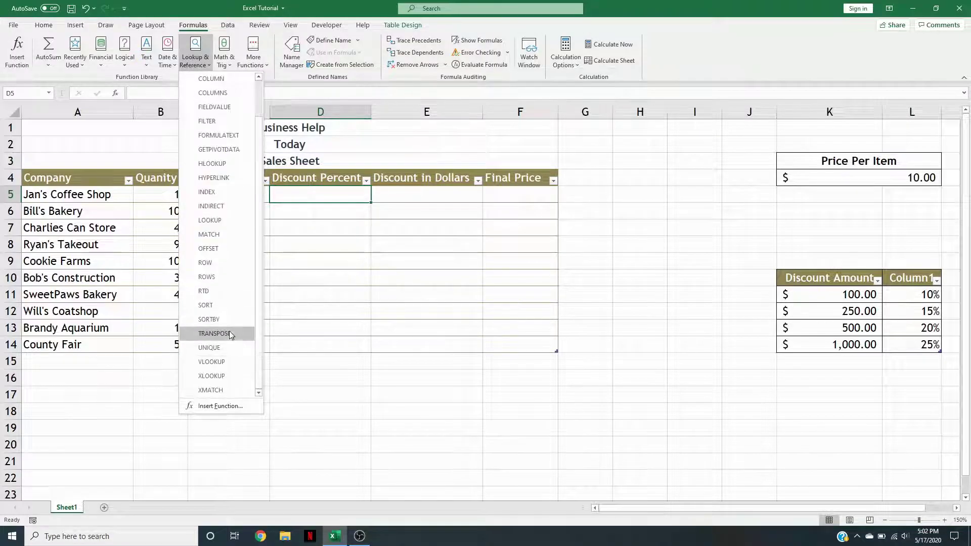
Step: Insert a VLOOKUP in D5: Original Price lookup value, table K11:L14, column index 2
{"action": "left_click", "coordinate": [221, 361]}
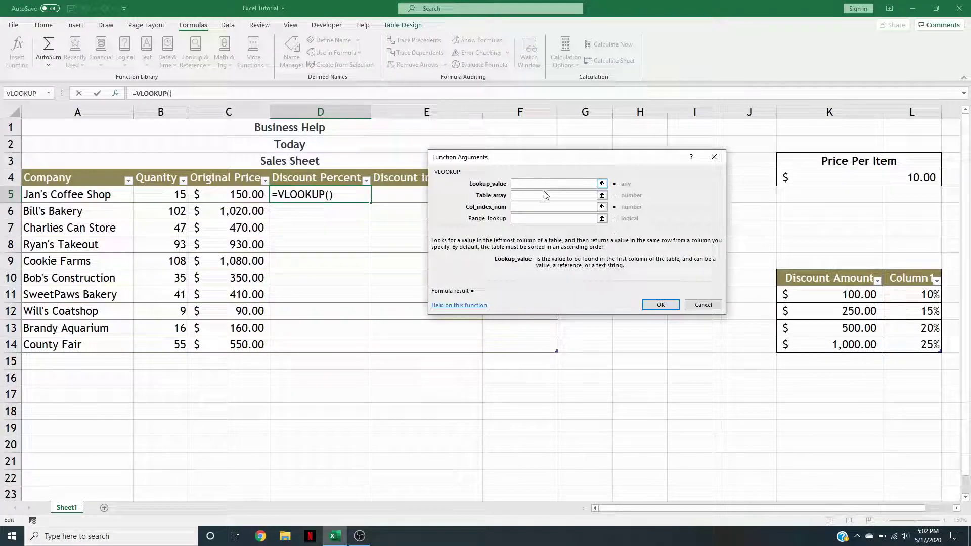
{"action": "left_click", "coordinate": [230, 194]}
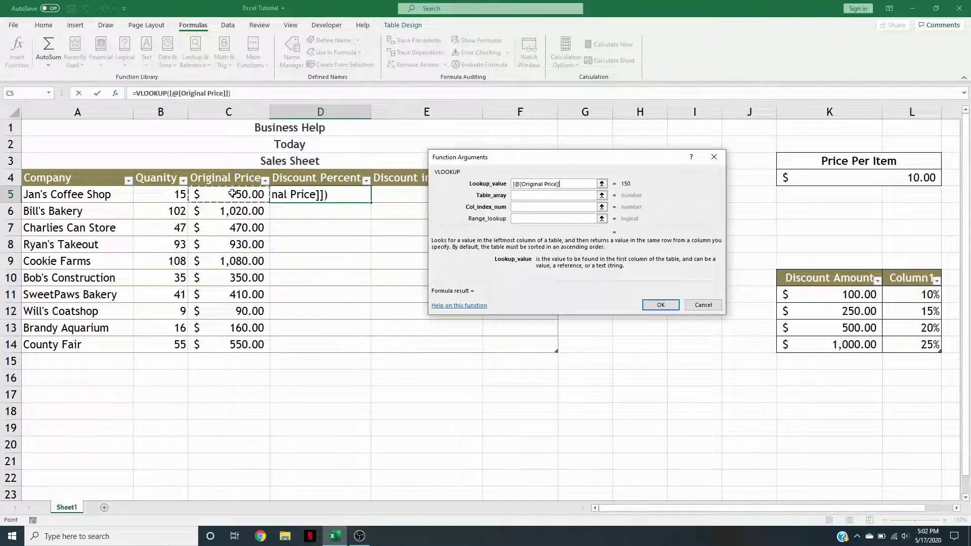
{"action": "left_click", "coordinate": [558, 196]}
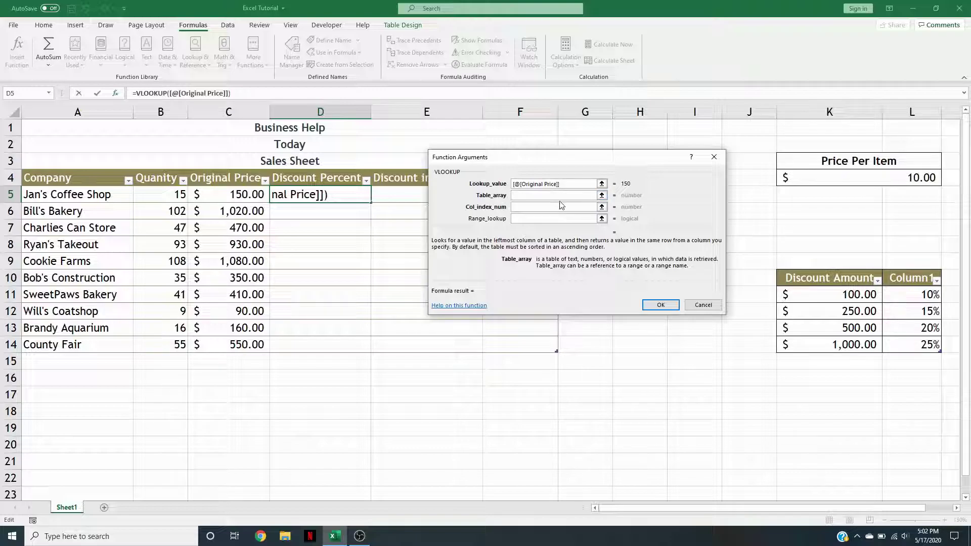
{"action": "left_click_drag", "start_coordinate": [812, 295], "coordinate": [909, 343]}
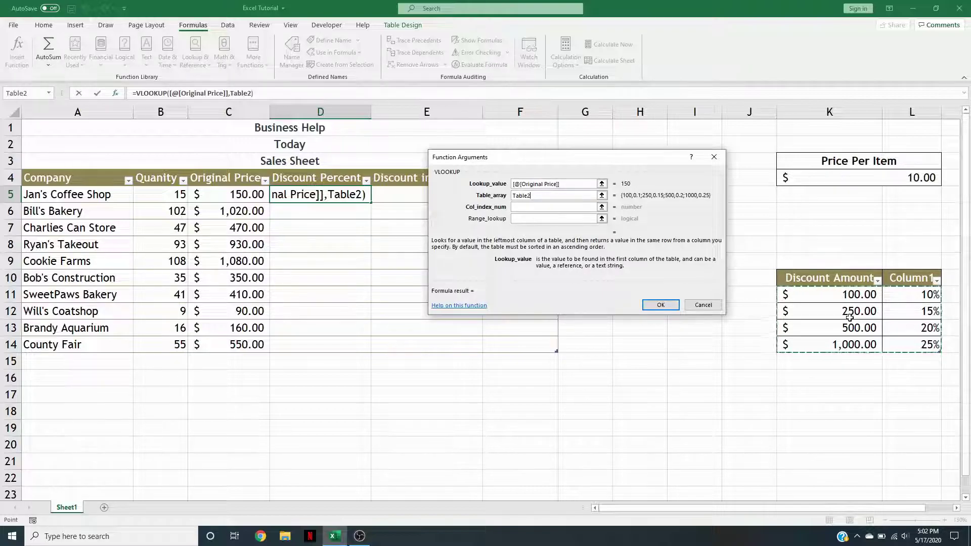
{"action": "left_click", "coordinate": [545, 206]}
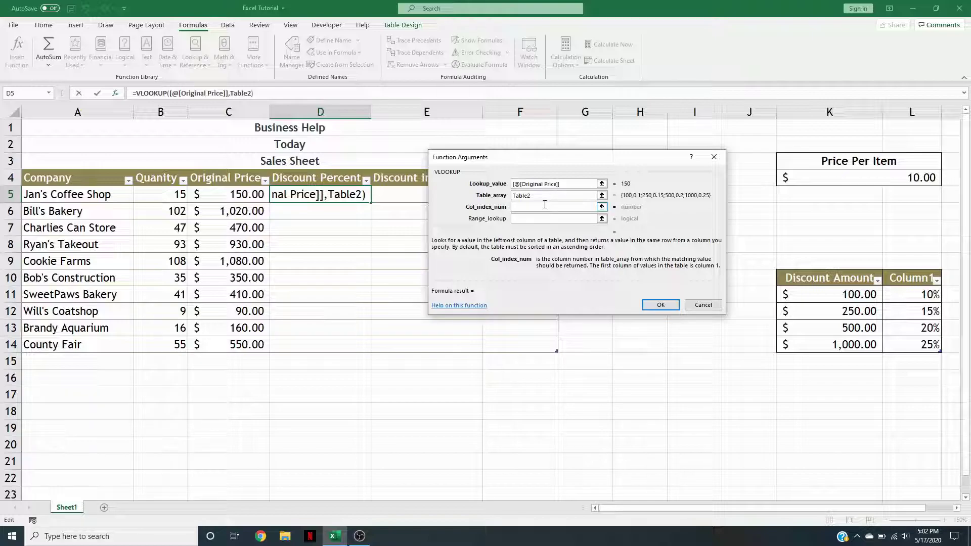
{"action": "type", "text": "1"}
{"action": "key", "text": "BackSpace"}
{"action": "type", "text": "2"}
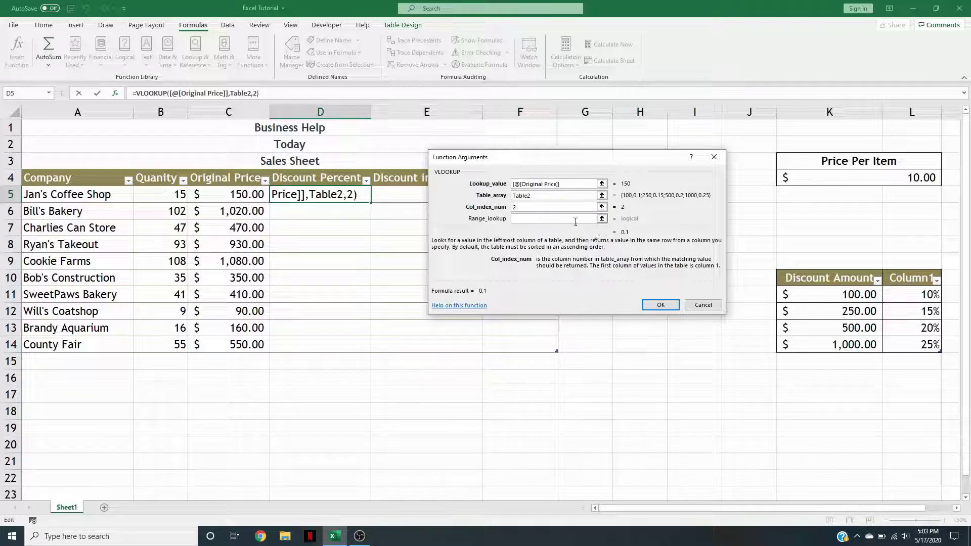
{"action": "left_click", "coordinate": [661, 305]}
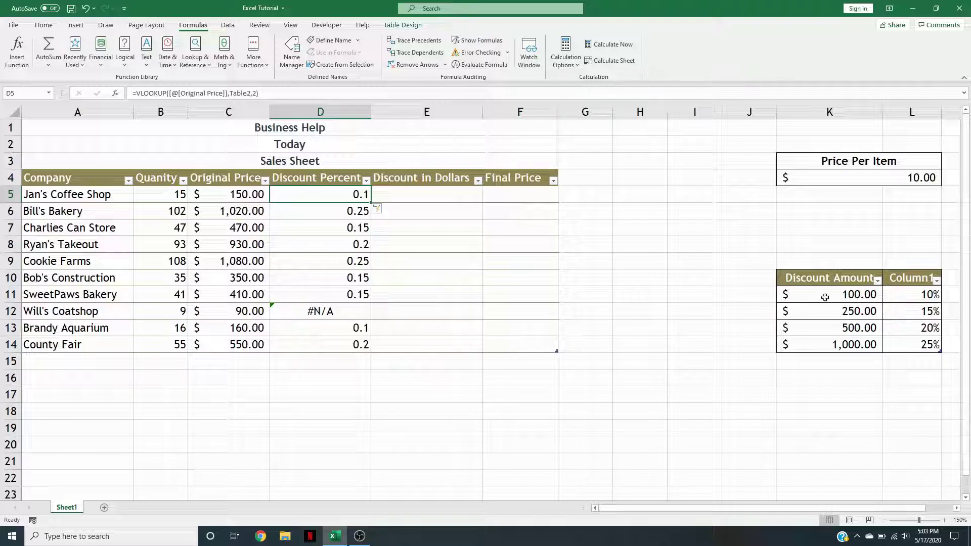
Step: Change the lowest discount tier in K11:L11 from 100 to 0, with a 0% rate
{"action": "double_click", "coordinate": [842, 296]}
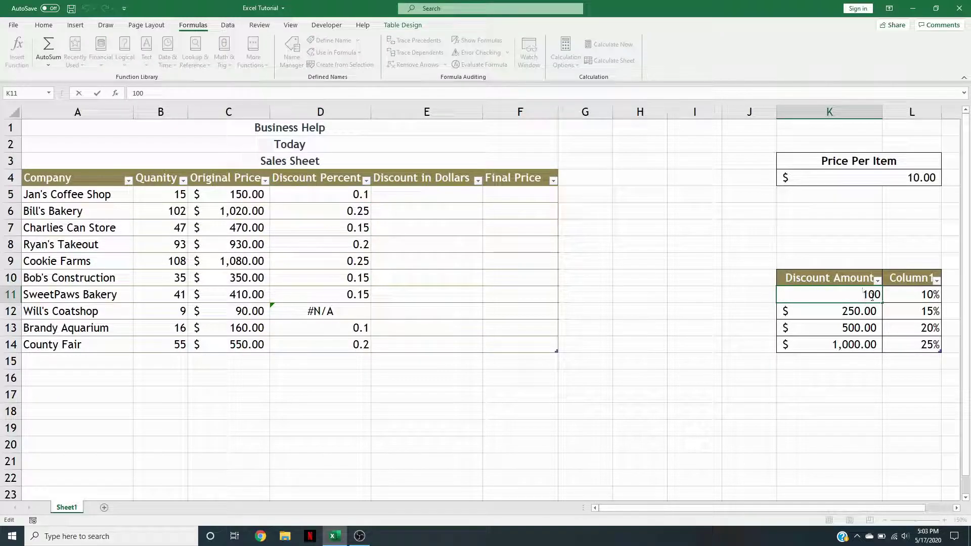
{"action": "left_click", "coordinate": [872, 296]}
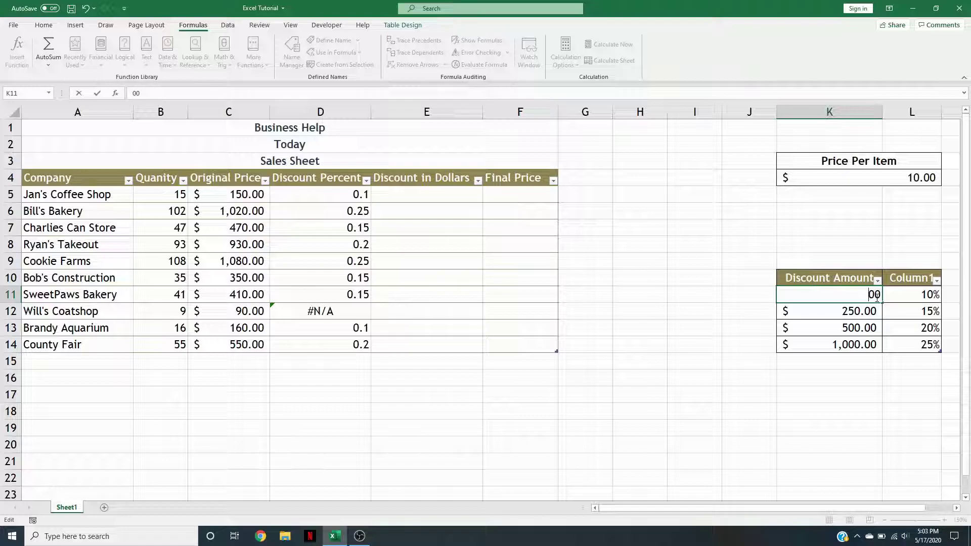
{"action": "left_click", "coordinate": [917, 297]}
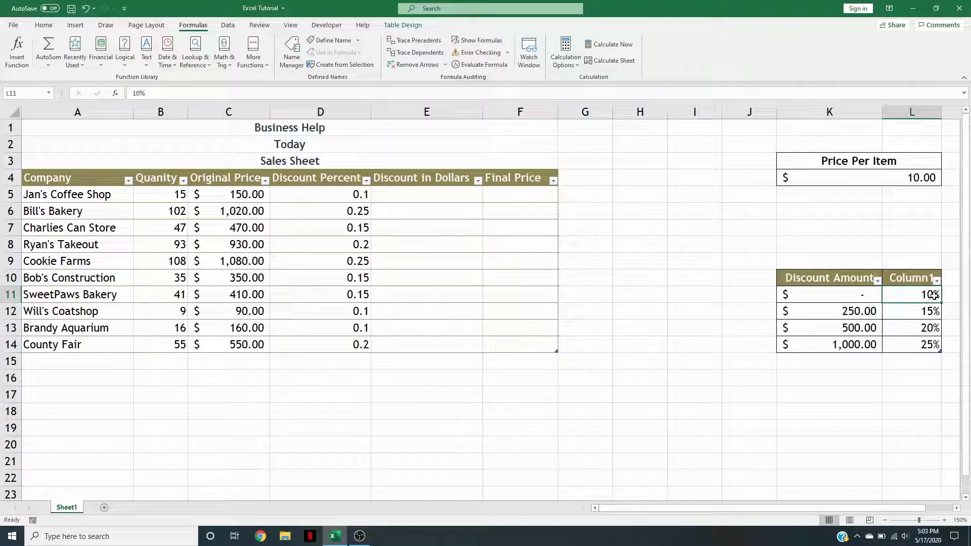
{"action": "type", "text": "01"}
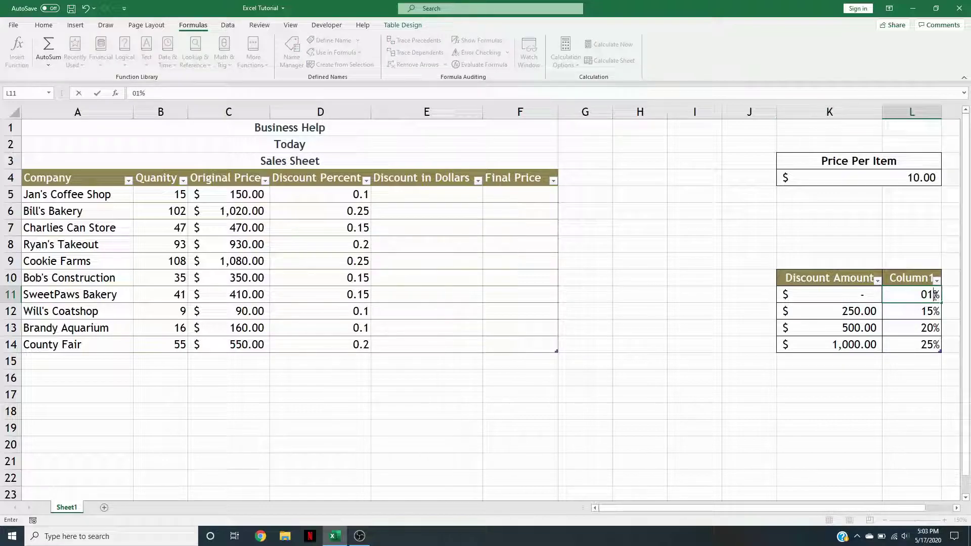
{"action": "key", "text": "BackSpace"}
{"action": "key", "text": "Return"}
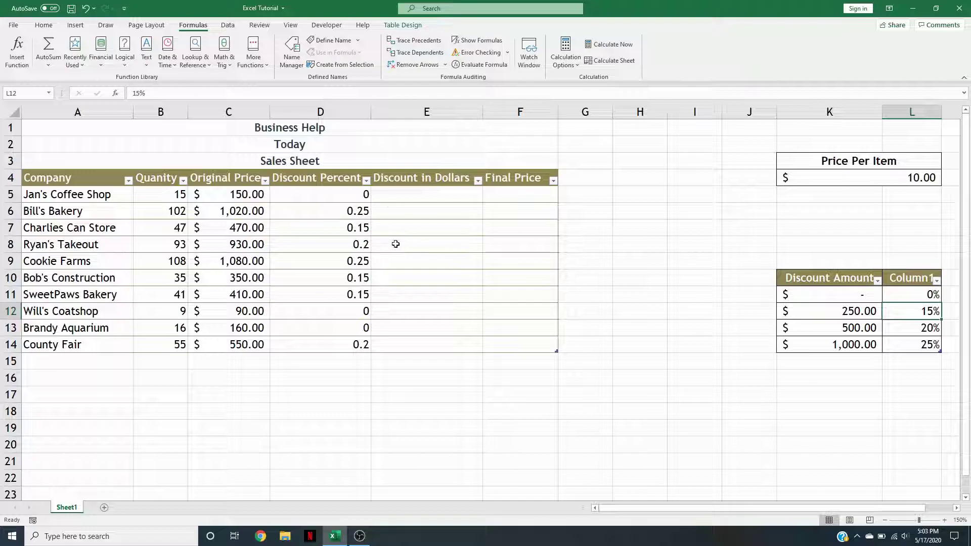
Step: Enter =[@[Original Price]]*[@[Discount Percent]] in E5 for Discount in Dollars
{"action": "left_click", "coordinate": [429, 198]}
{"action": "type", "text": "="}
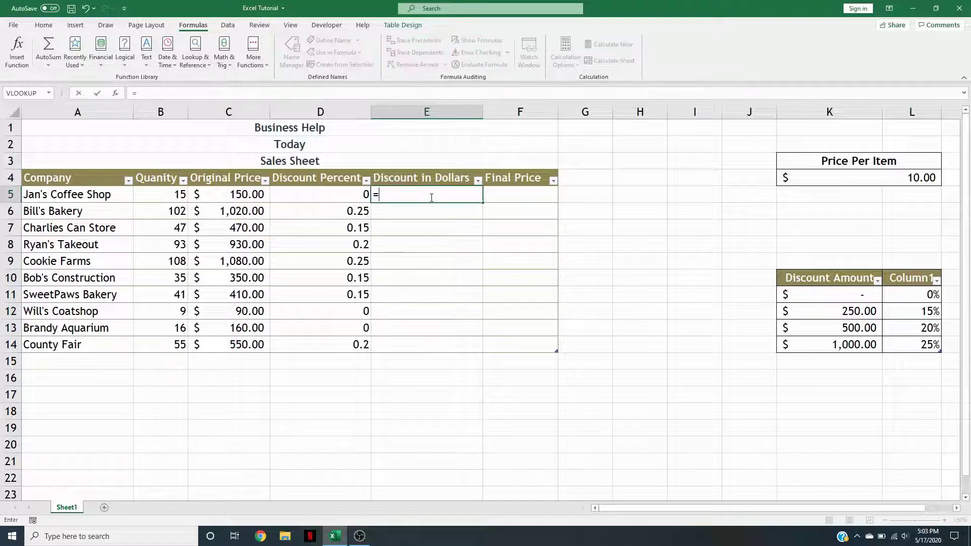
{"action": "left_click", "coordinate": [249, 192]}
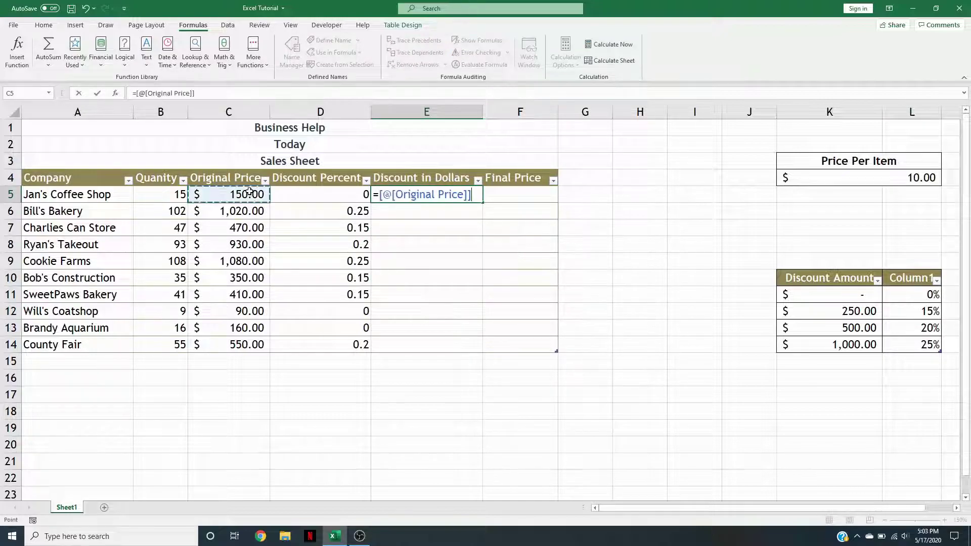
{"action": "type", "text": "*"}
{"action": "left_click", "coordinate": [337, 190]}
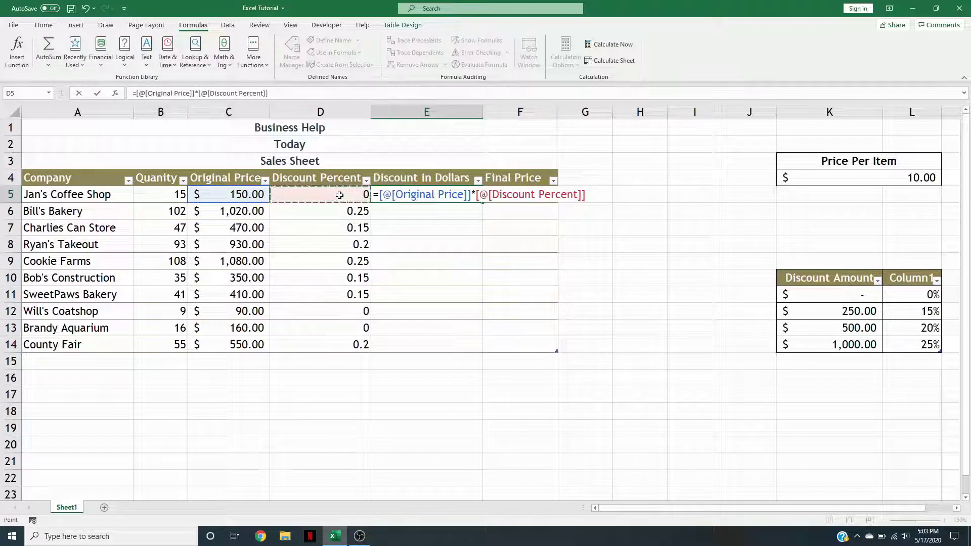
{"action": "key", "text": "Return"}
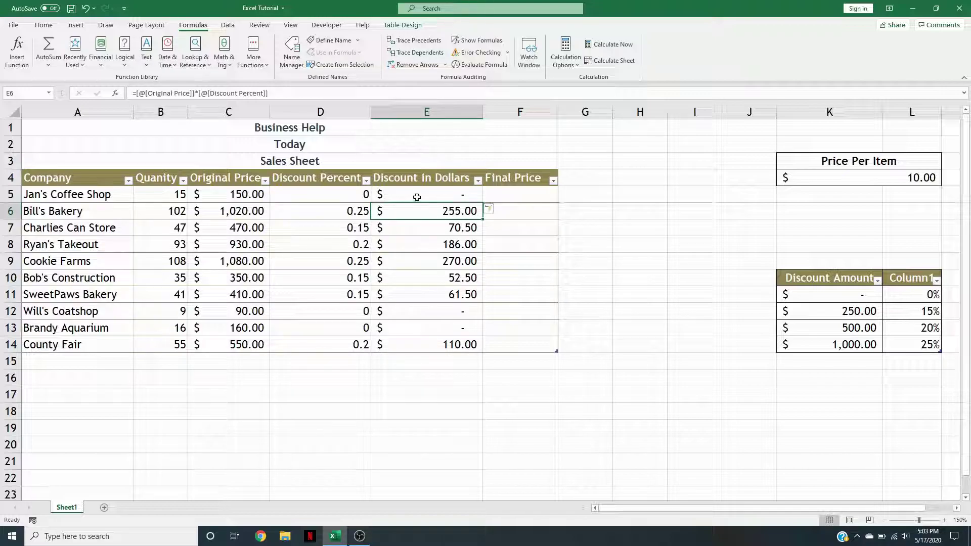
Step: Enter =[@[Original Price]]-[@[Discount in Dollars]] in F5 for Final Price
{"action": "left_click", "coordinate": [514, 195]}
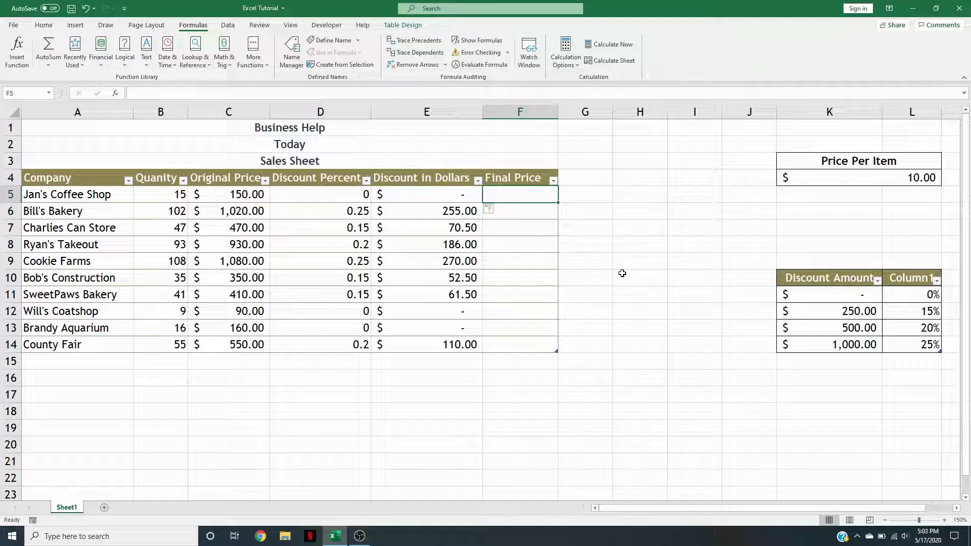
{"action": "type", "text": "="}
{"action": "left_click", "coordinate": [247, 194]}
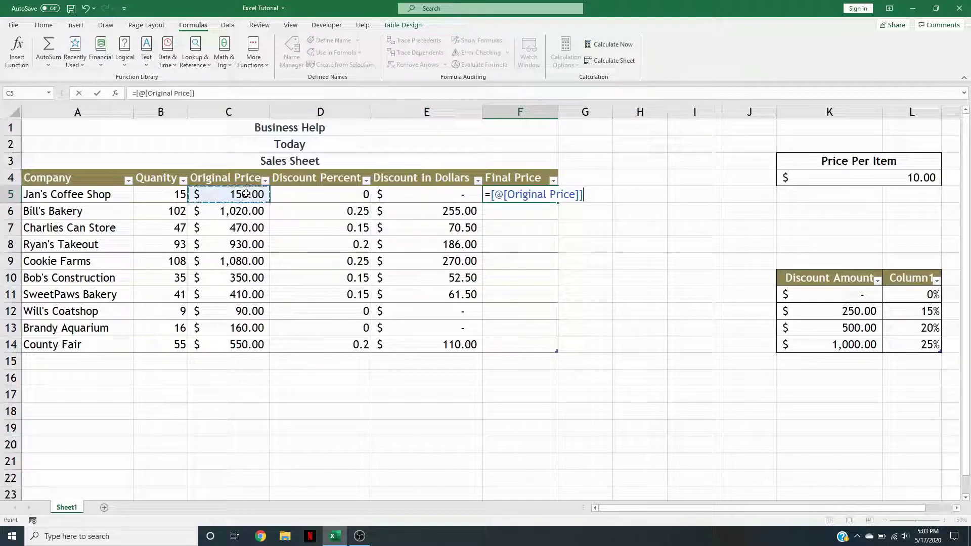
{"action": "type", "text": "-"}
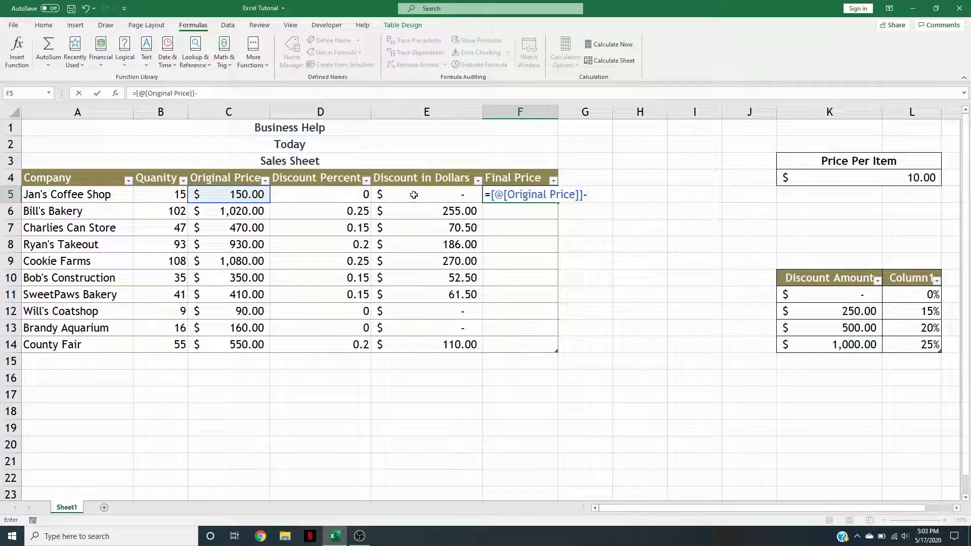
{"action": "left_click", "coordinate": [413, 194]}
{"action": "key", "text": "Return"}
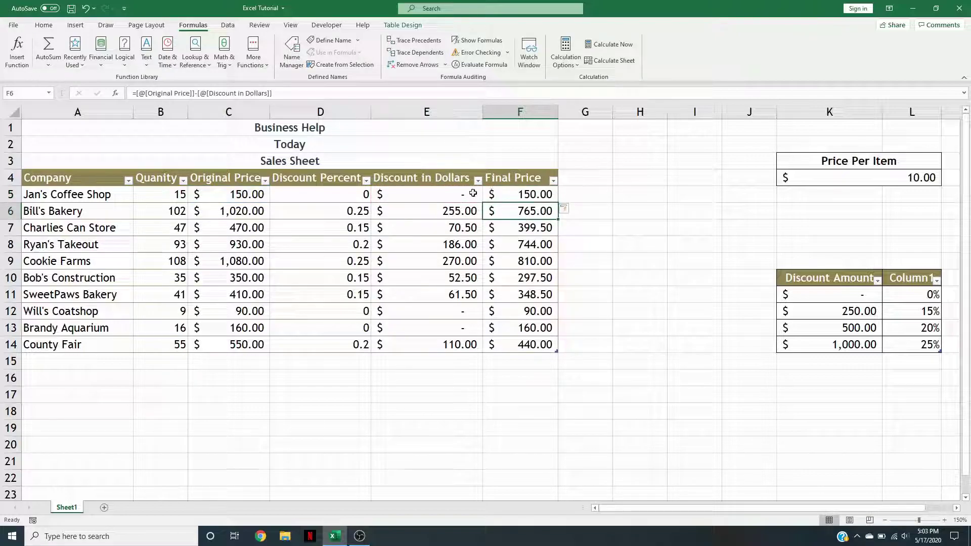
{"action": "left_click", "coordinate": [592, 427]}
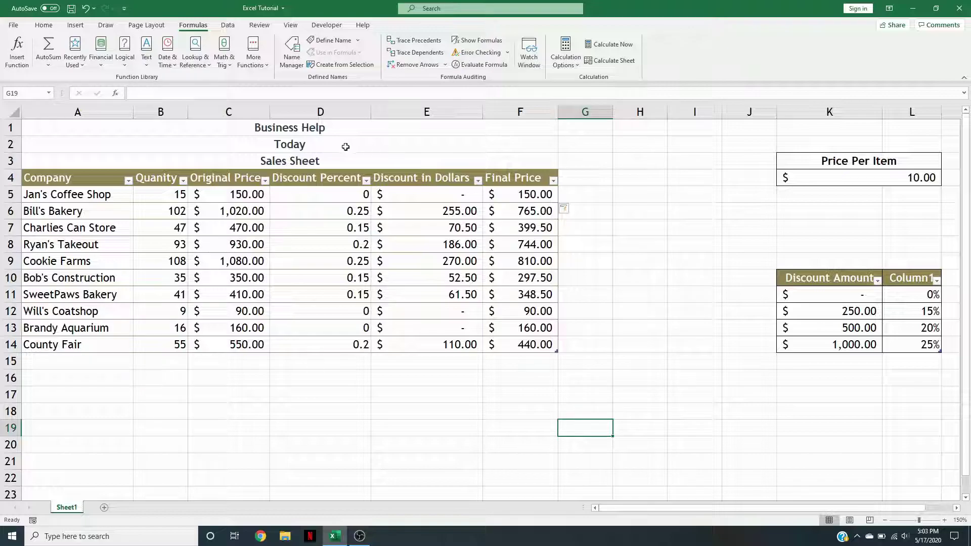
Step: Turn on the sales table's Totals Row so Final Price sums to $4,204.50
{"action": "left_click", "coordinate": [670, 323]}
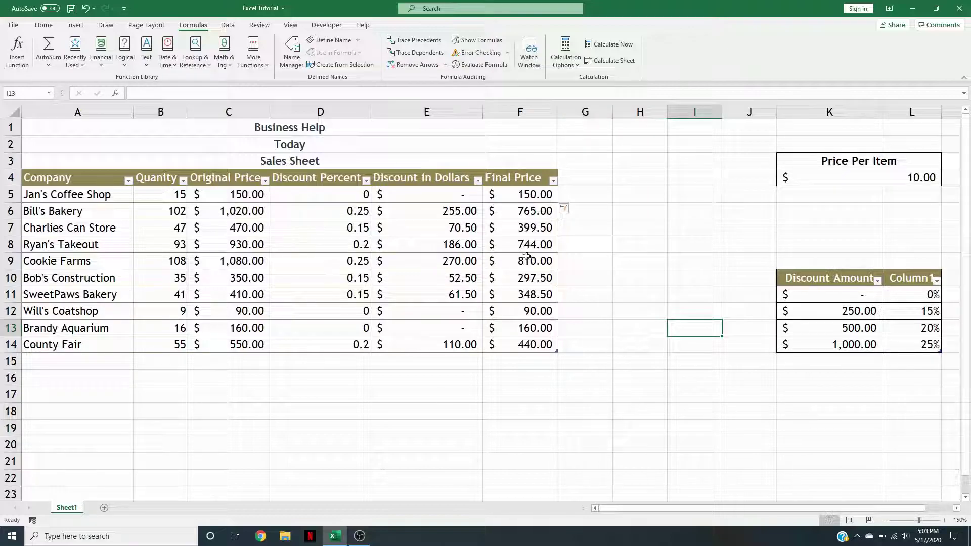
{"action": "left_click", "coordinate": [68, 178]}
{"action": "right_click", "coordinate": [68, 178]}
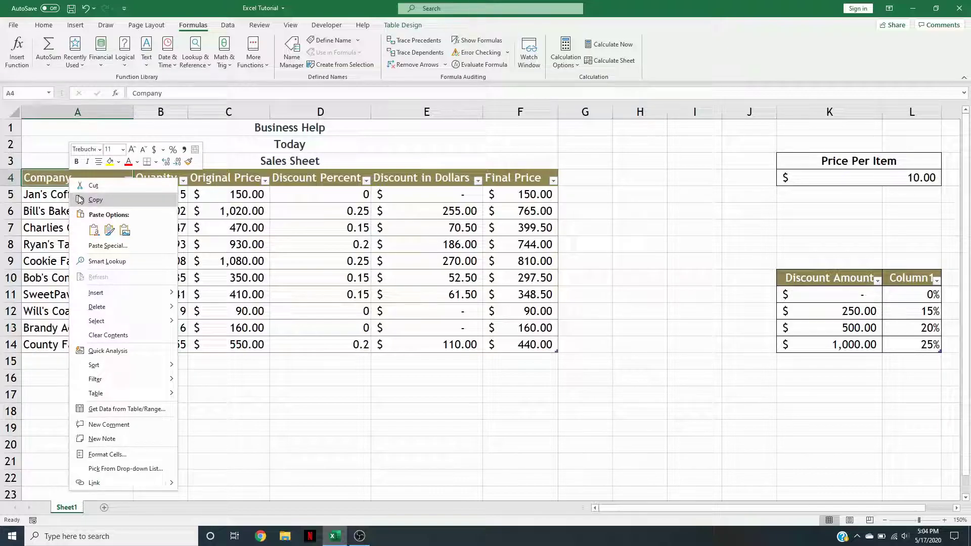
{"action": "mouse_move", "coordinate": [107, 391]}
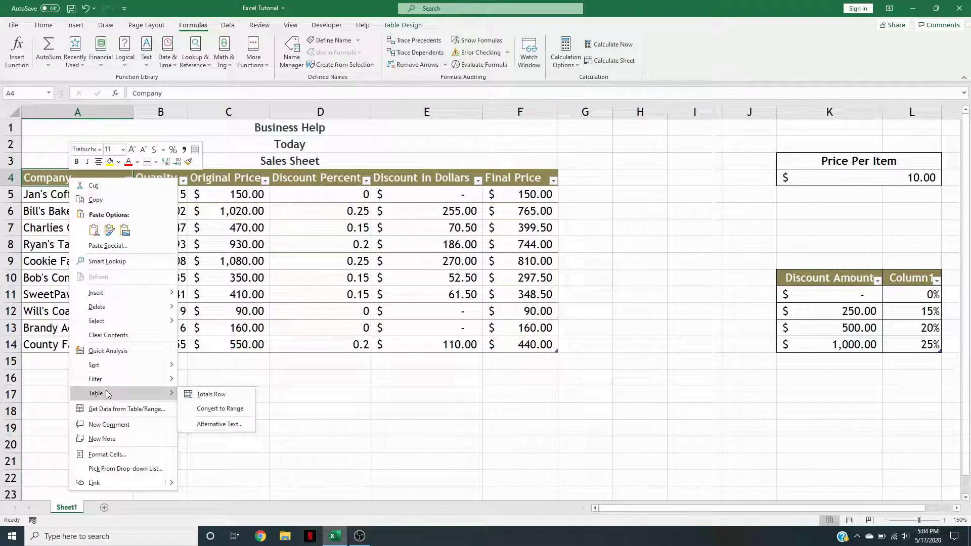
{"action": "left_click", "coordinate": [205, 399]}
{"action": "left_click", "coordinate": [426, 428]}
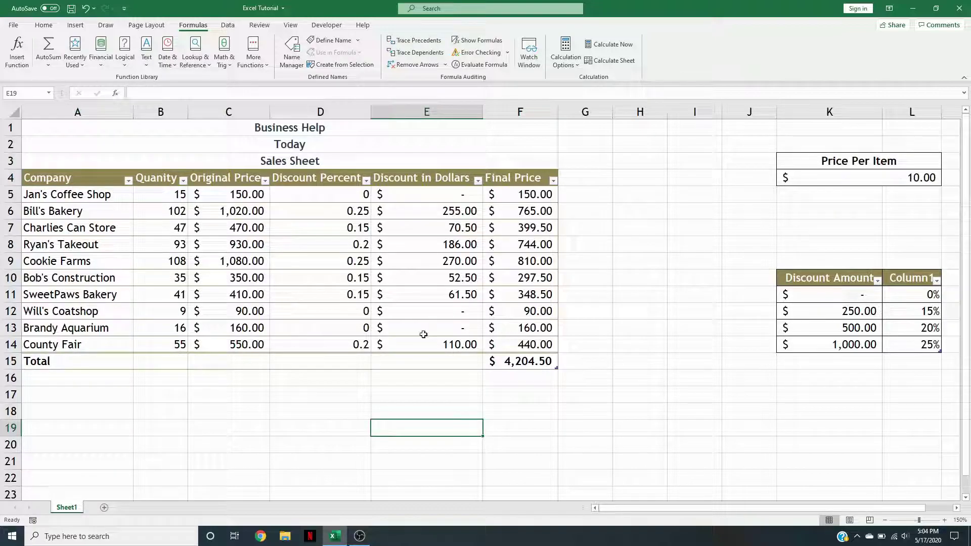